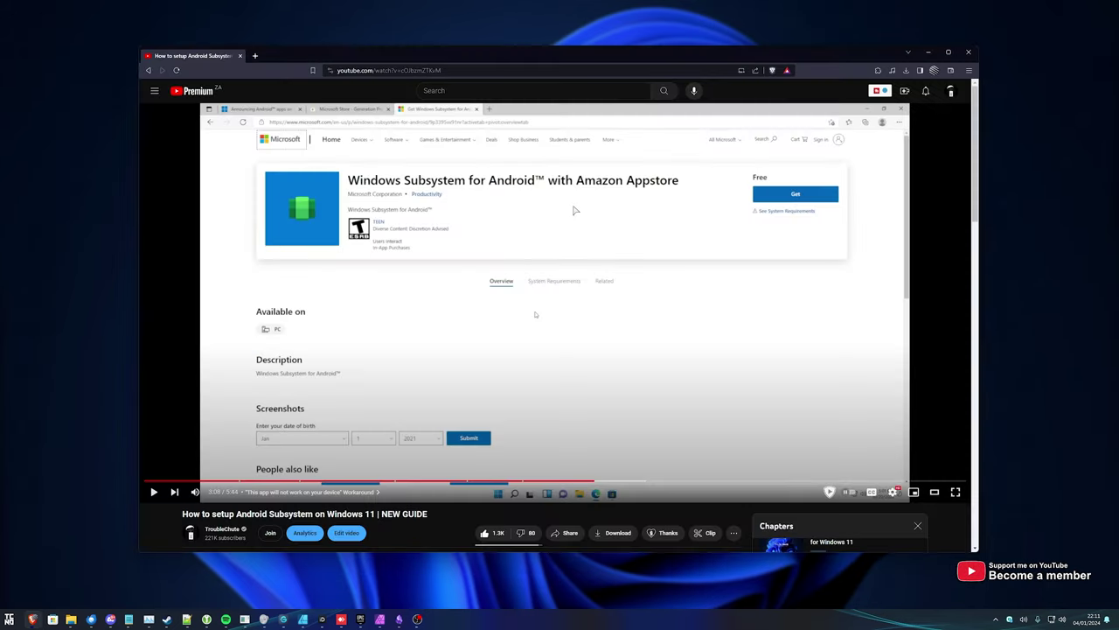
- Seek the WSA Simple Sideload tutorial to 2:28 and then 3:01, and scroll down to its description and chapters
{"action": "scroll", "coordinate": [656, 278], "scroll_direction": "down", "scroll_amount": 3}
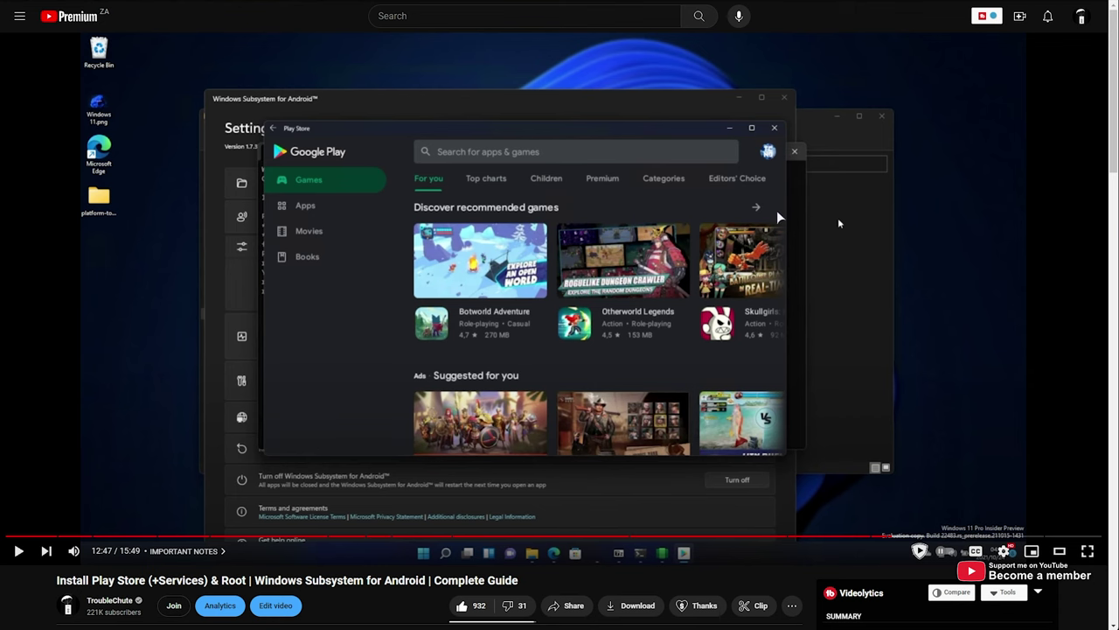
{"action": "scroll", "coordinate": [613, 335], "scroll_direction": "down", "scroll_amount": 1}
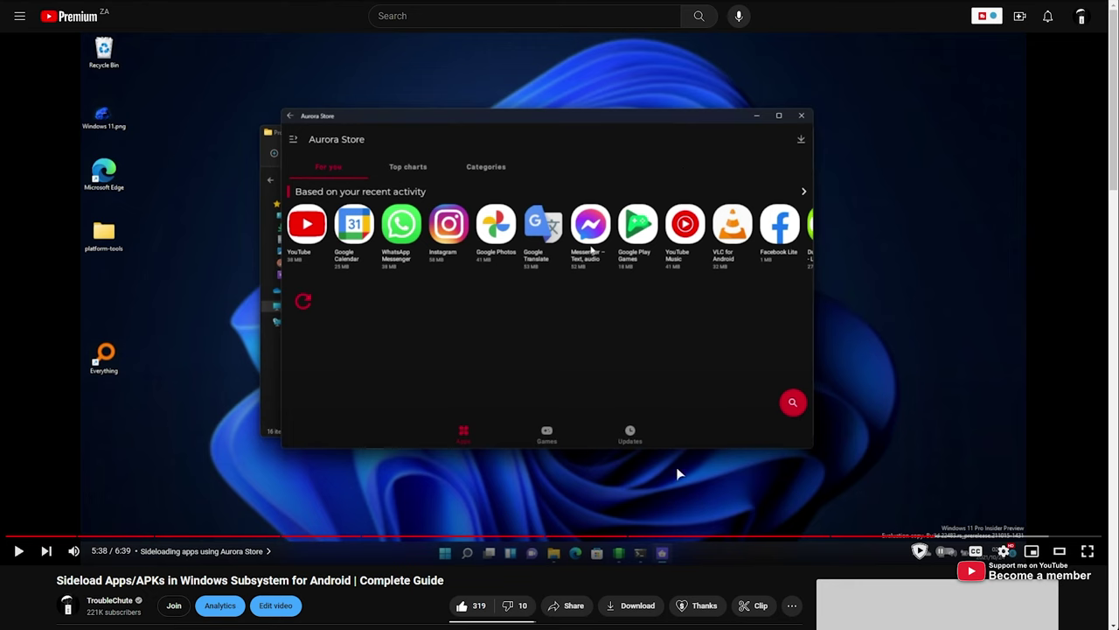
{"action": "left_click", "coordinate": [505, 535]}
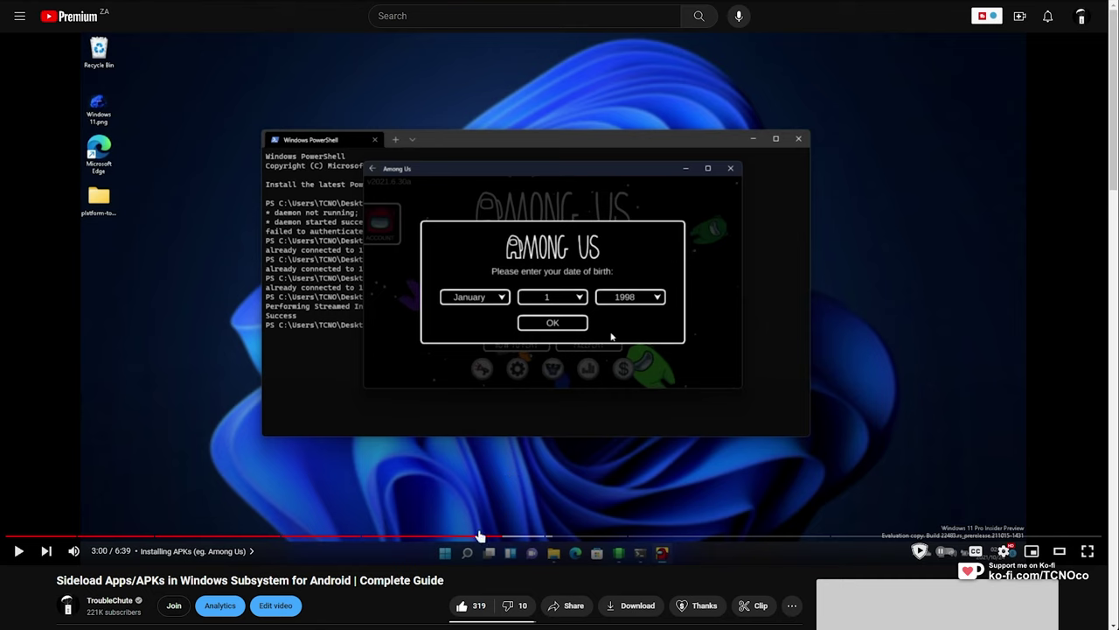
{"action": "left_click", "coordinate": [416, 535]}
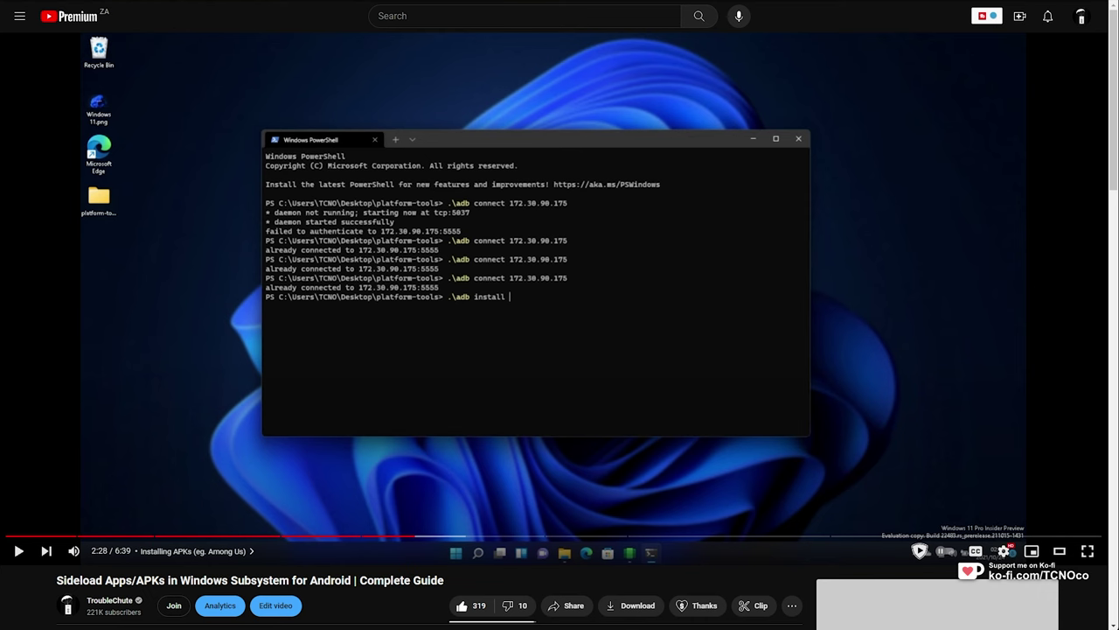
{"action": "scroll", "coordinate": [680, 247], "scroll_direction": "down", "scroll_amount": 1}
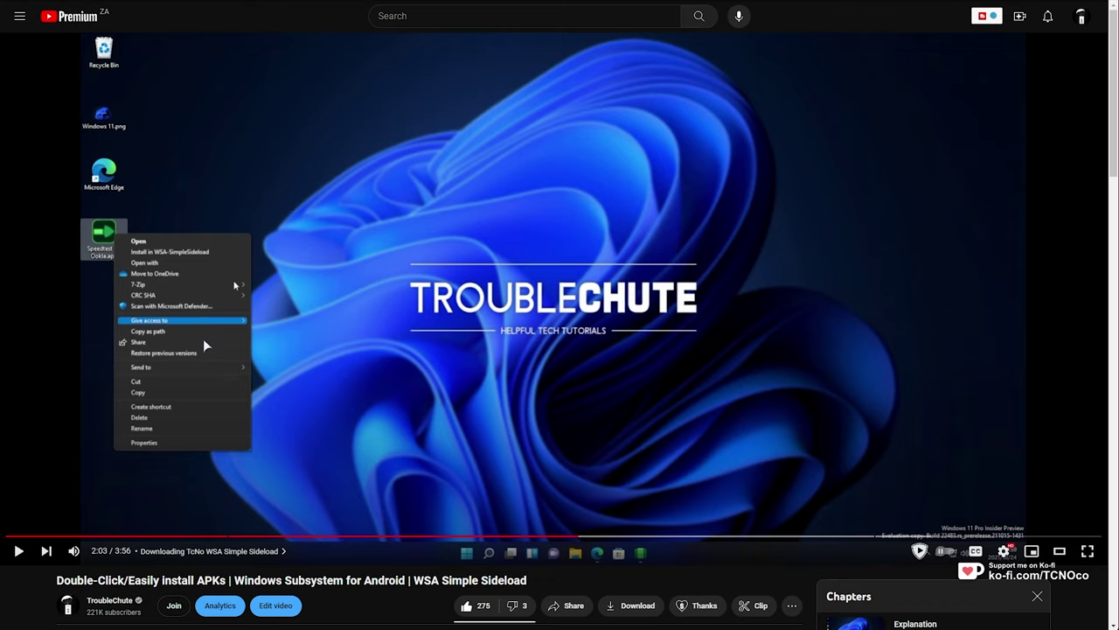
{"action": "left_click", "coordinate": [840, 535]}
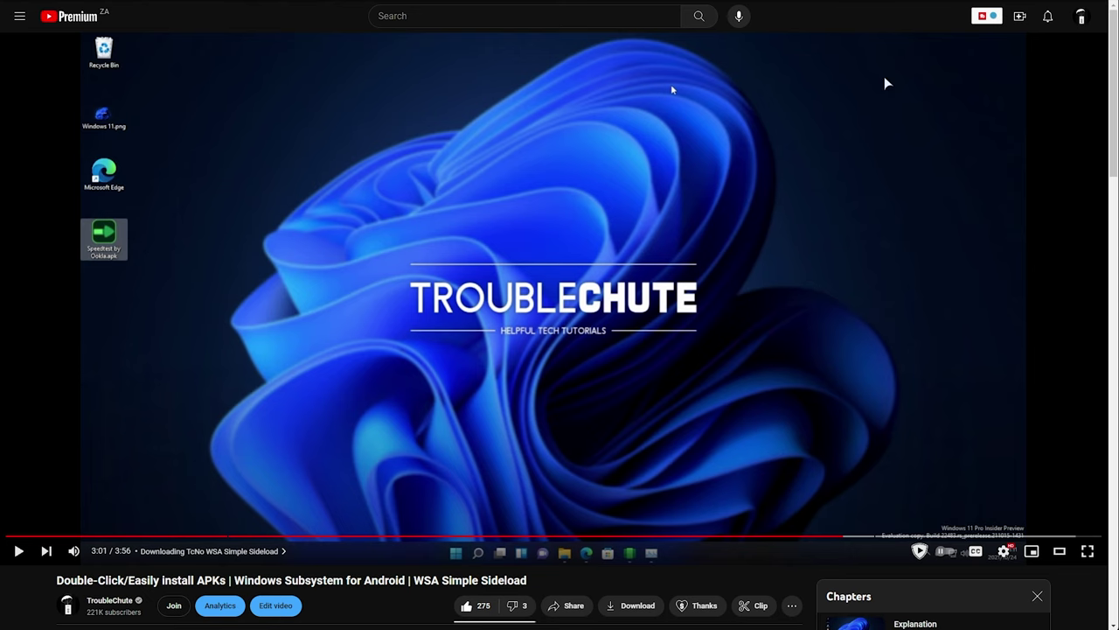
{"action": "scroll", "coordinate": [540, 175], "scroll_direction": "down", "scroll_amount": 3}
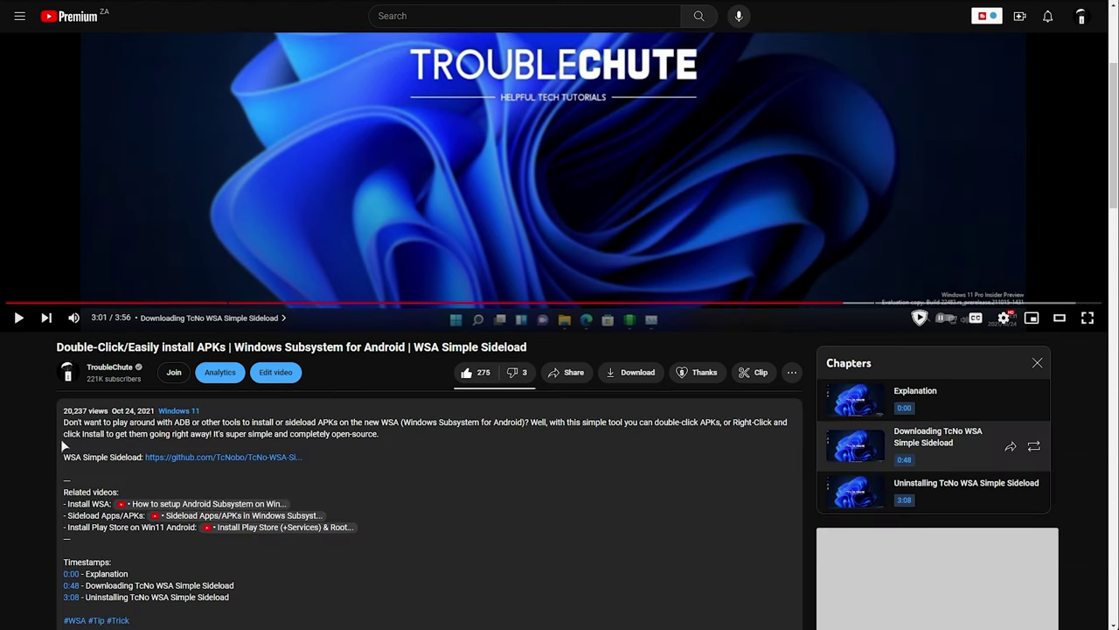
- Open the TcNo-WSA-SimpleSideload GitHub repository from the description, view its Issues, then return to Code
{"action": "left_click", "coordinate": [223, 456]}
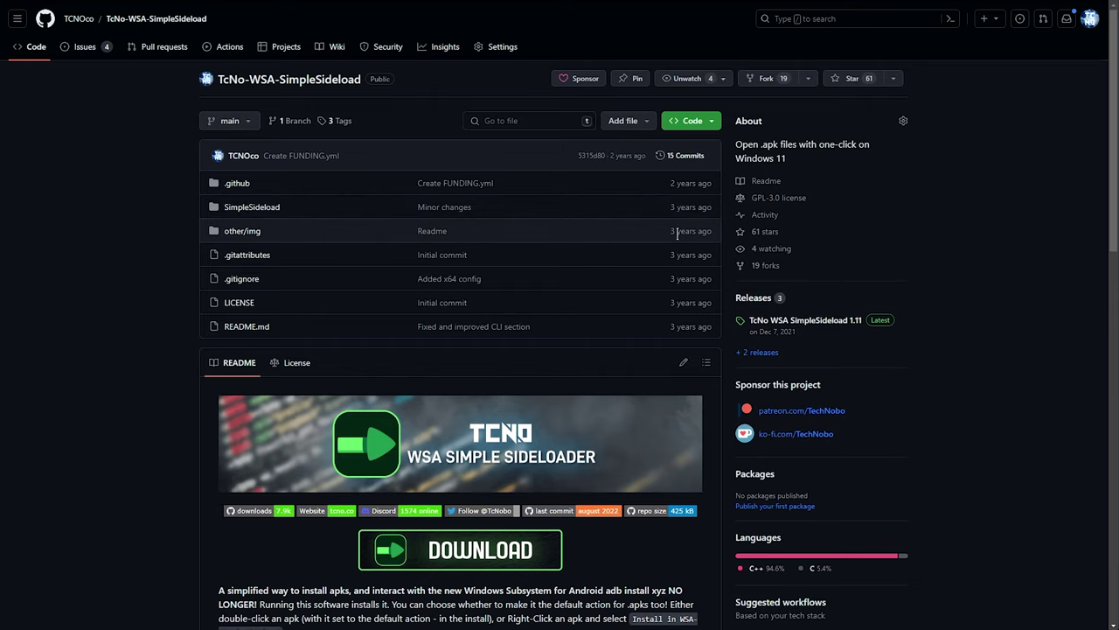
{"action": "mouse_move", "coordinate": [684, 232]}
{"action": "left_click", "coordinate": [85, 48]}
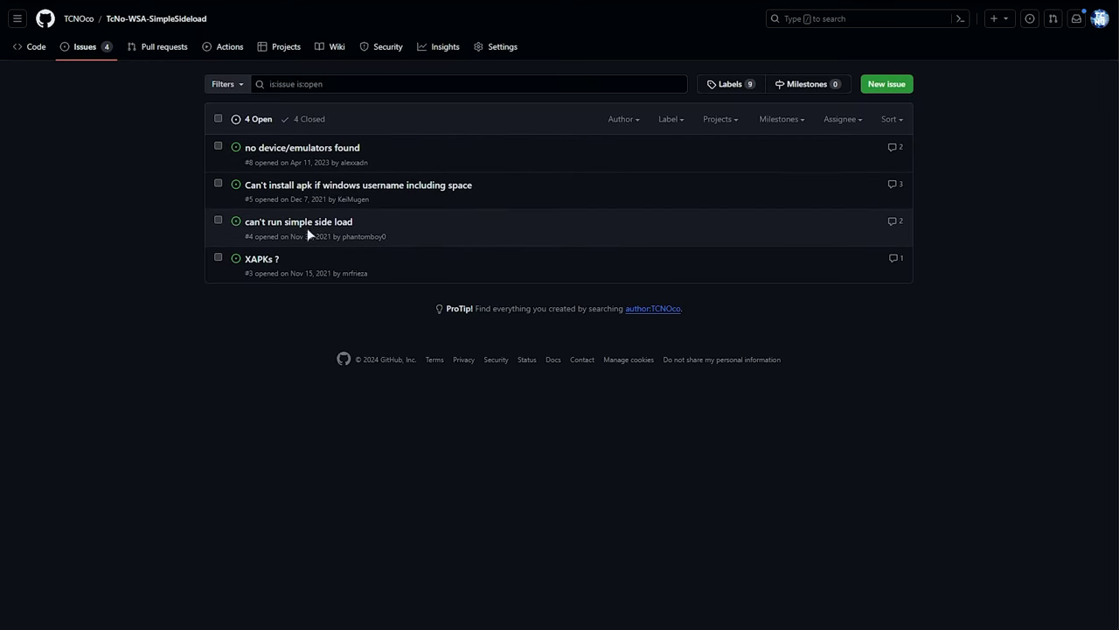
{"action": "key", "text": "alt+Left"}
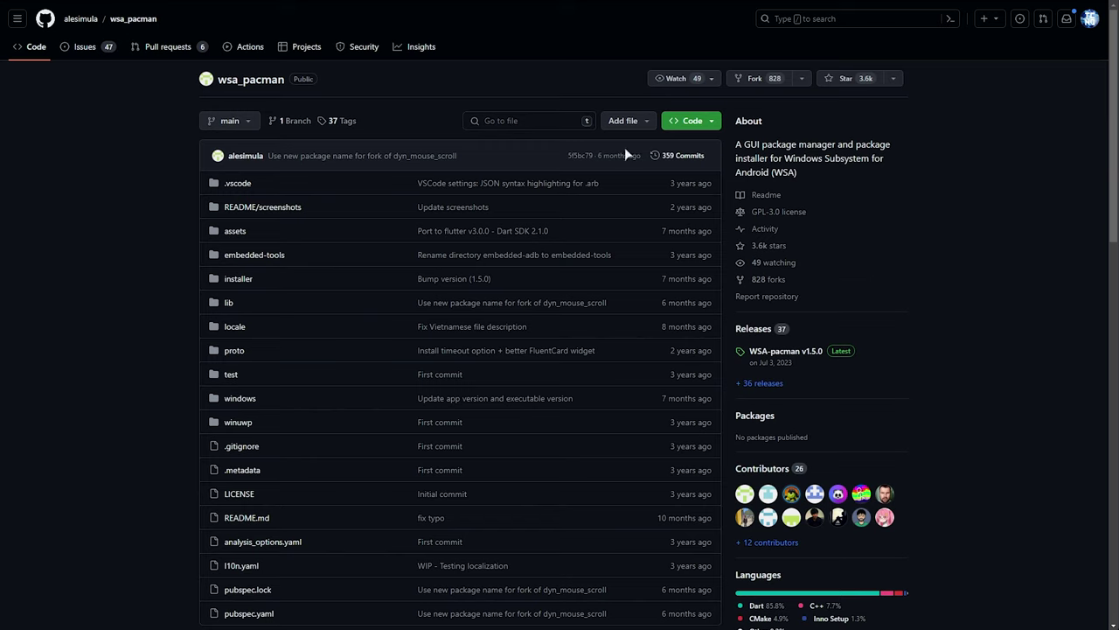
- Highlight the latest commit date and the word 'package' in the repository's About description
{"action": "left_click_drag", "start_coordinate": [626, 155], "coordinate": [597, 155]}
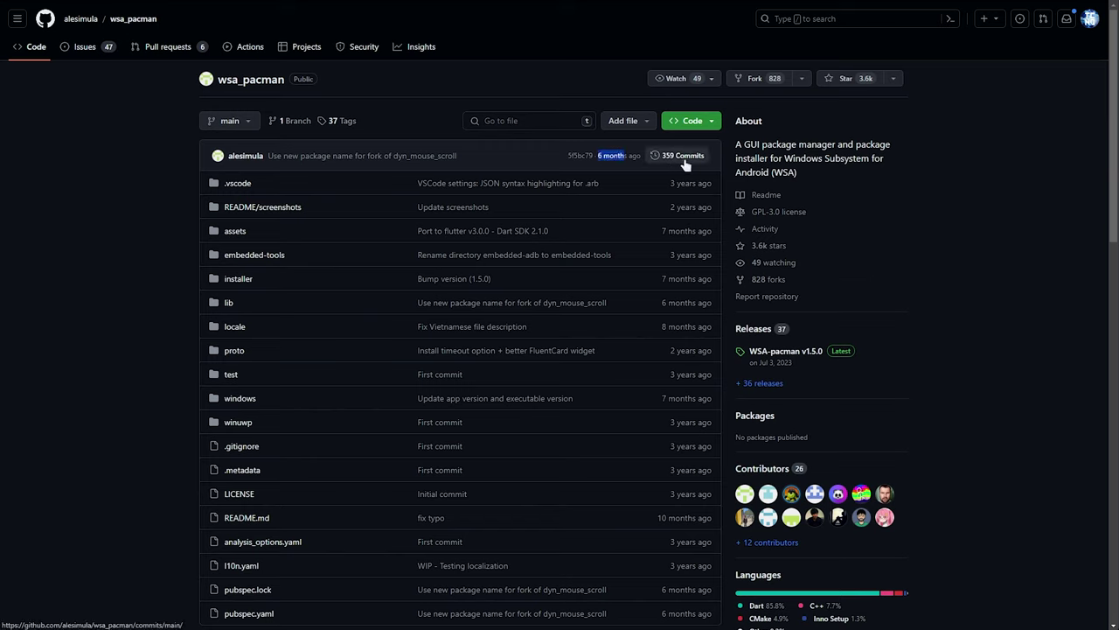
{"action": "left_click_drag", "start_coordinate": [751, 145], "coordinate": [758, 144]}
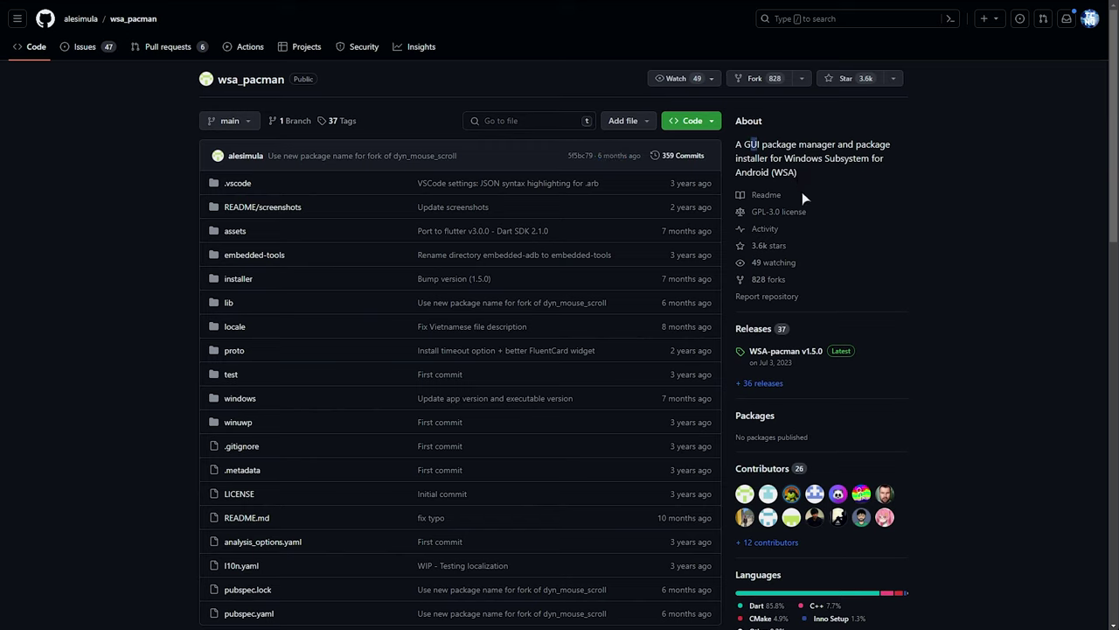
{"action": "double_click", "coordinate": [771, 145]}
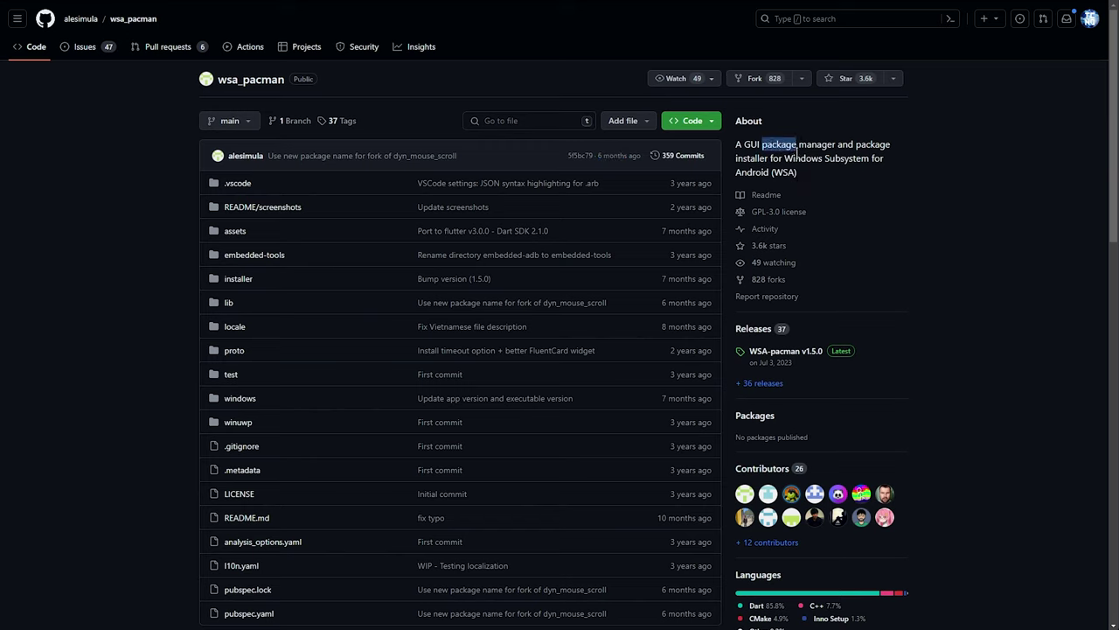
{"action": "left_click", "coordinate": [802, 158]}
- Read through the README, then download WSA-pacman-v1.5.0-installer.exe from the v1.5.0 release
{"action": "scroll", "coordinate": [813, 201], "scroll_direction": "down", "scroll_amount": 6}
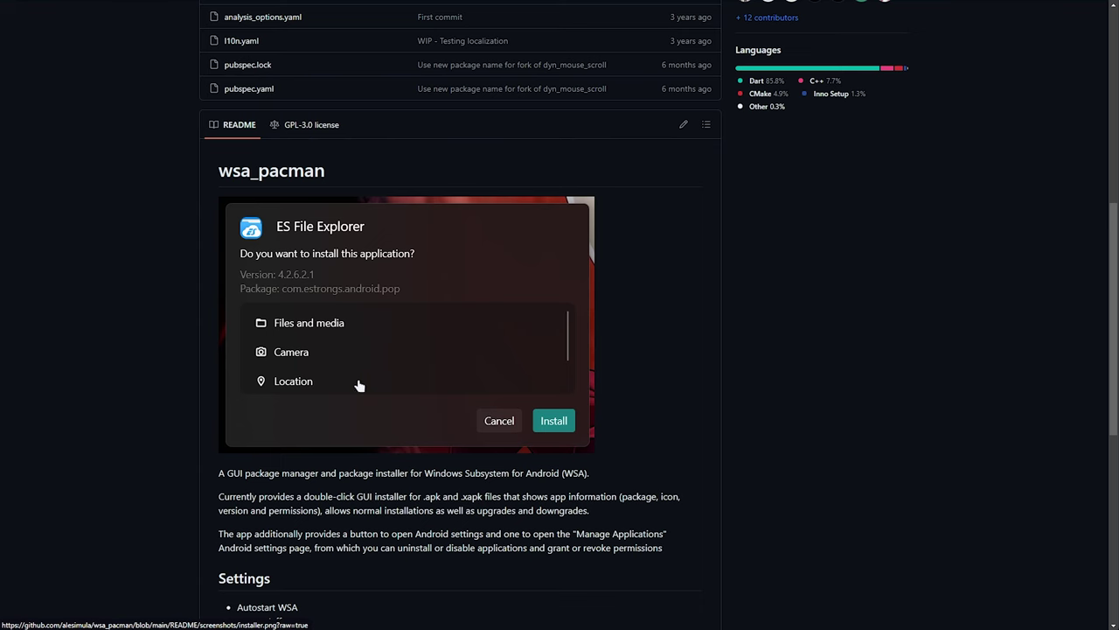
{"action": "scroll", "coordinate": [499, 362], "scroll_direction": "down", "scroll_amount": 1}
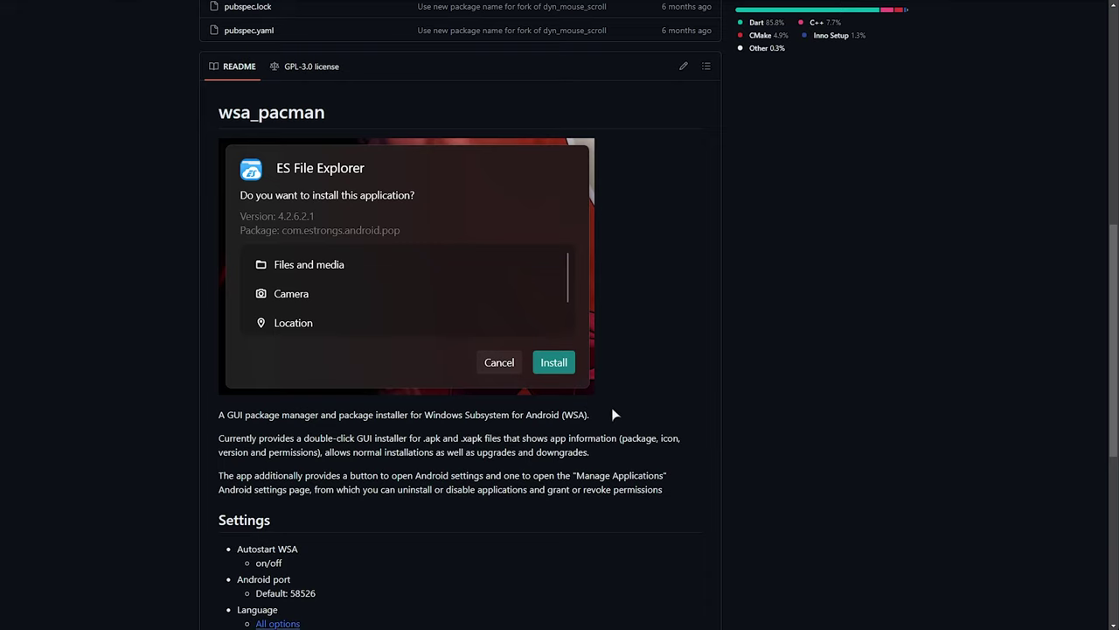
{"action": "scroll", "coordinate": [698, 349], "scroll_direction": "up", "scroll_amount": 10}
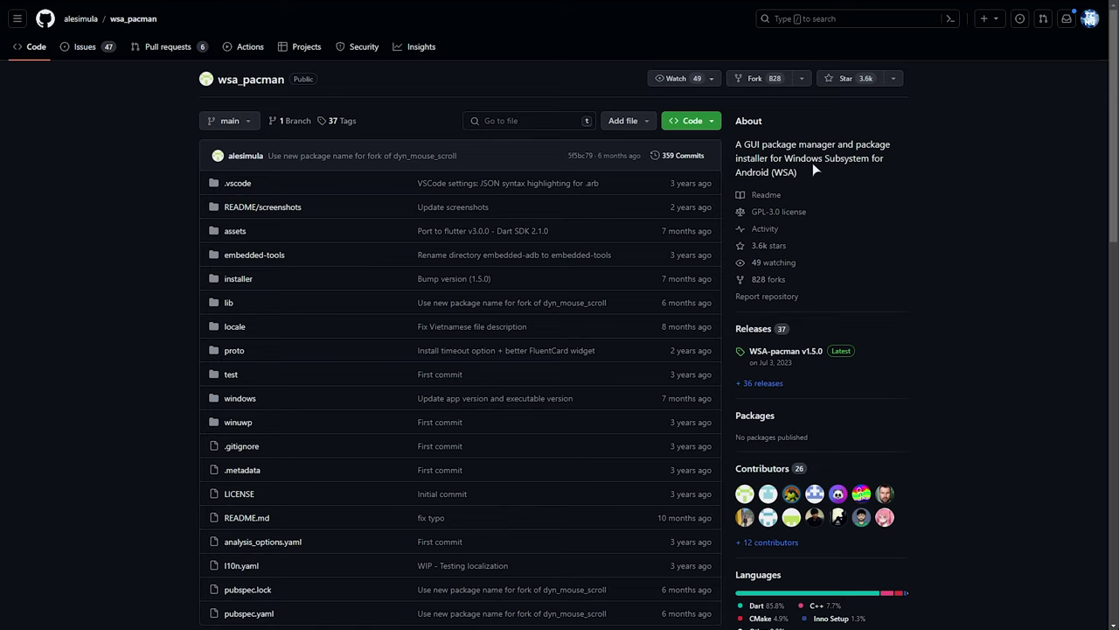
{"action": "left_click", "coordinate": [782, 353]}
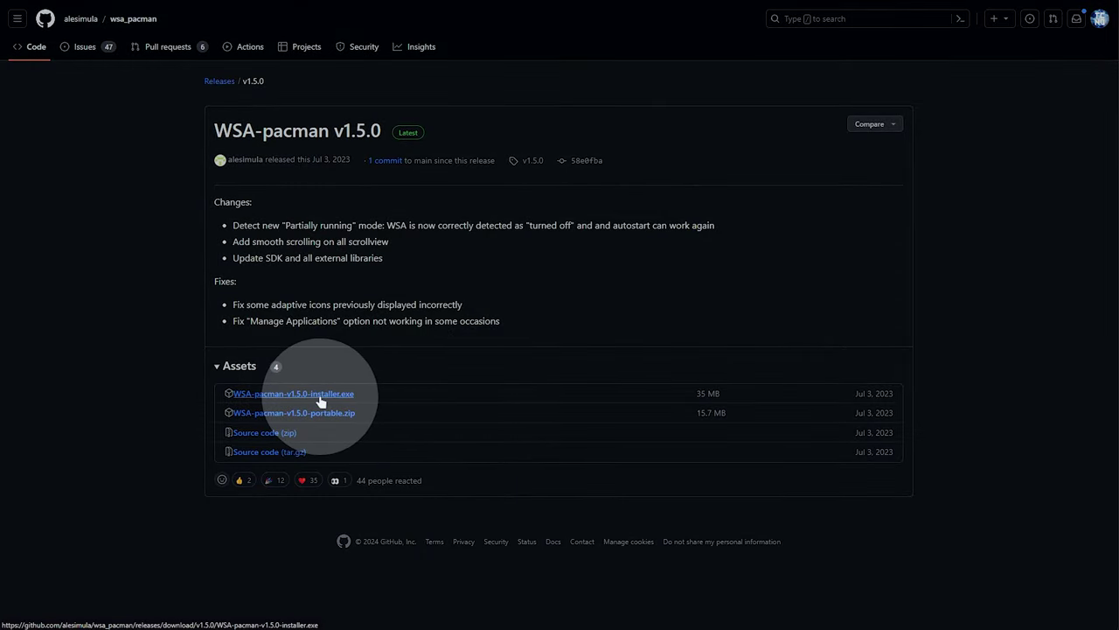
{"action": "left_click", "coordinate": [320, 399]}
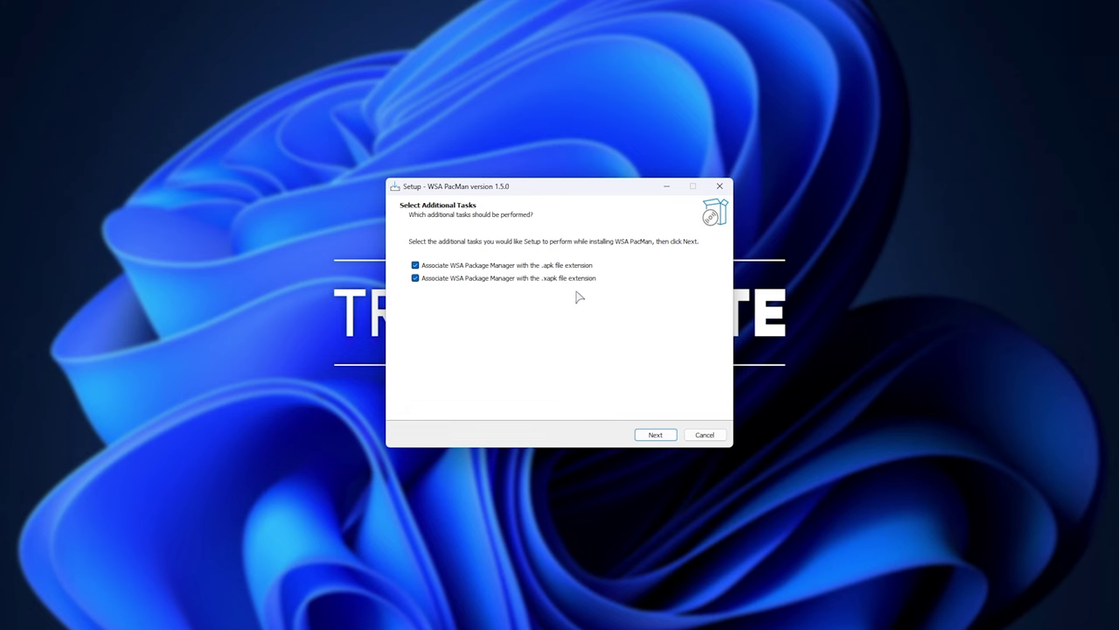
- Keep the .apk and .xapk associations checked and install WSA PacMan
{"action": "left_click", "coordinate": [660, 433]}
{"action": "left_click", "coordinate": [660, 434]}
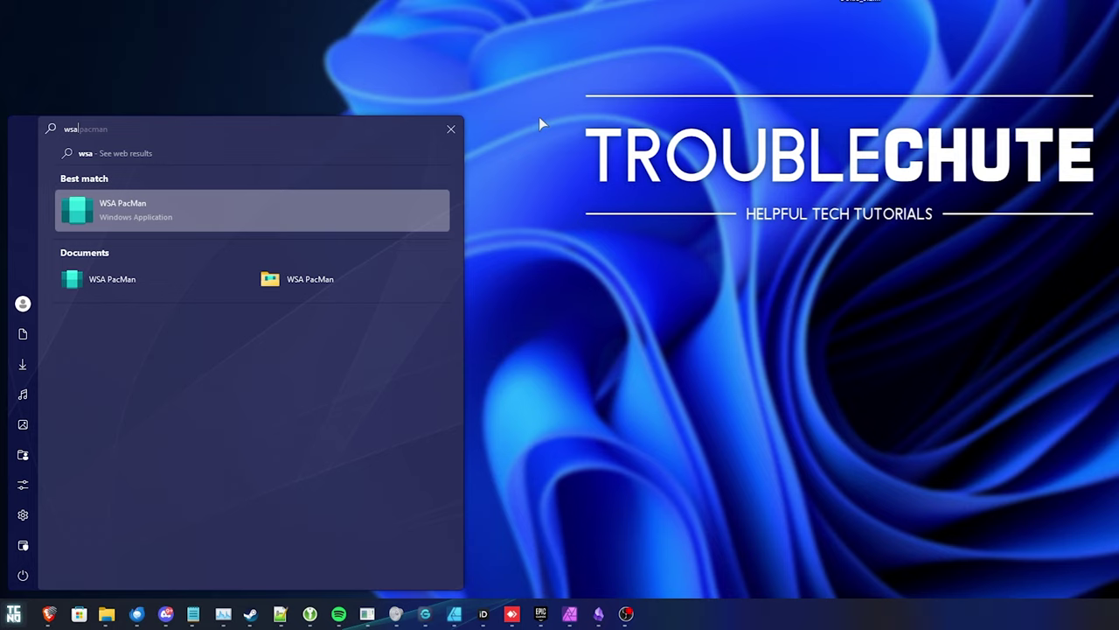
- Launch WSA PacMan, turn on the subsystem, and always allow ADB debugging from this computer
{"action": "left_click", "coordinate": [226, 209]}
{"action": "left_click", "coordinate": [460, 282]}
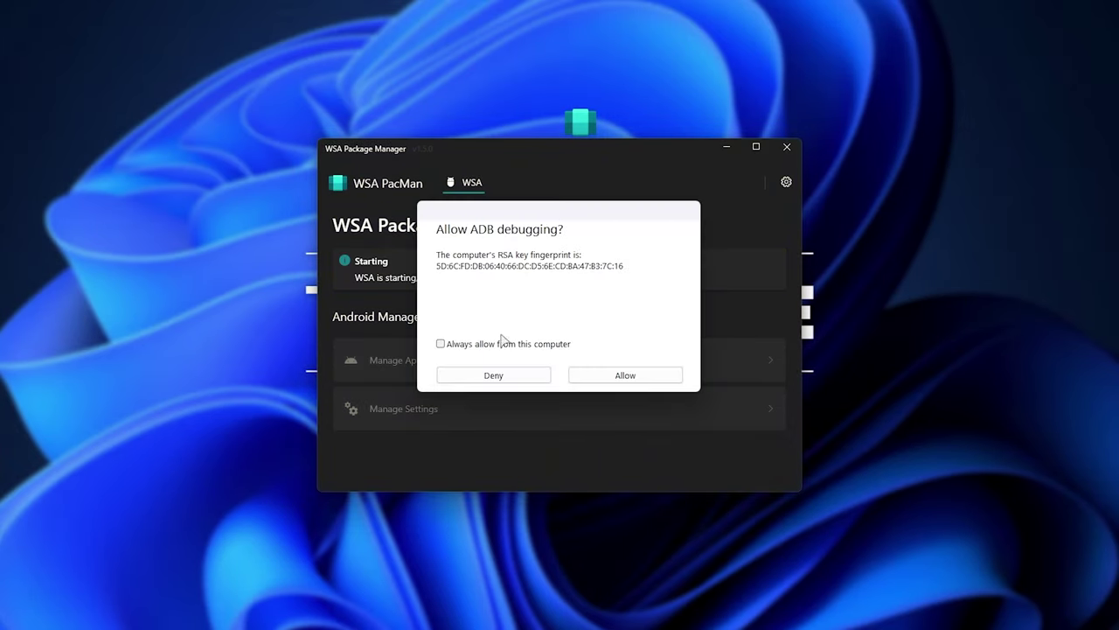
{"action": "left_click", "coordinate": [484, 348]}
{"action": "left_click", "coordinate": [602, 381]}
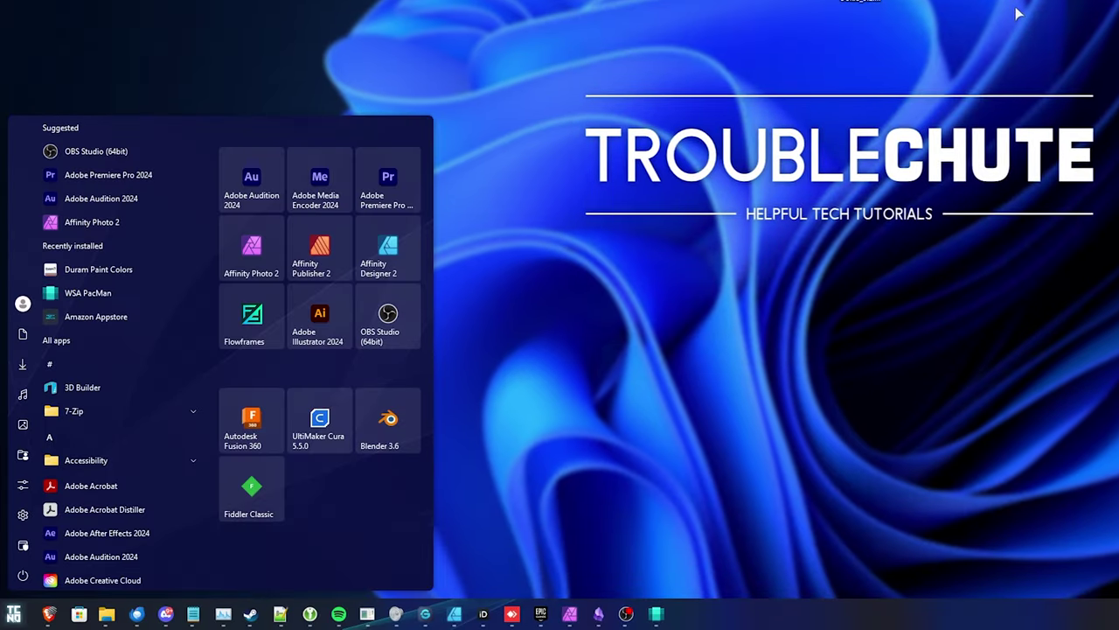
- Open Windows Subsystem for Android settings via search 'android' and turn Developer mode On in Advanced settings
{"action": "type", "text": "android"}
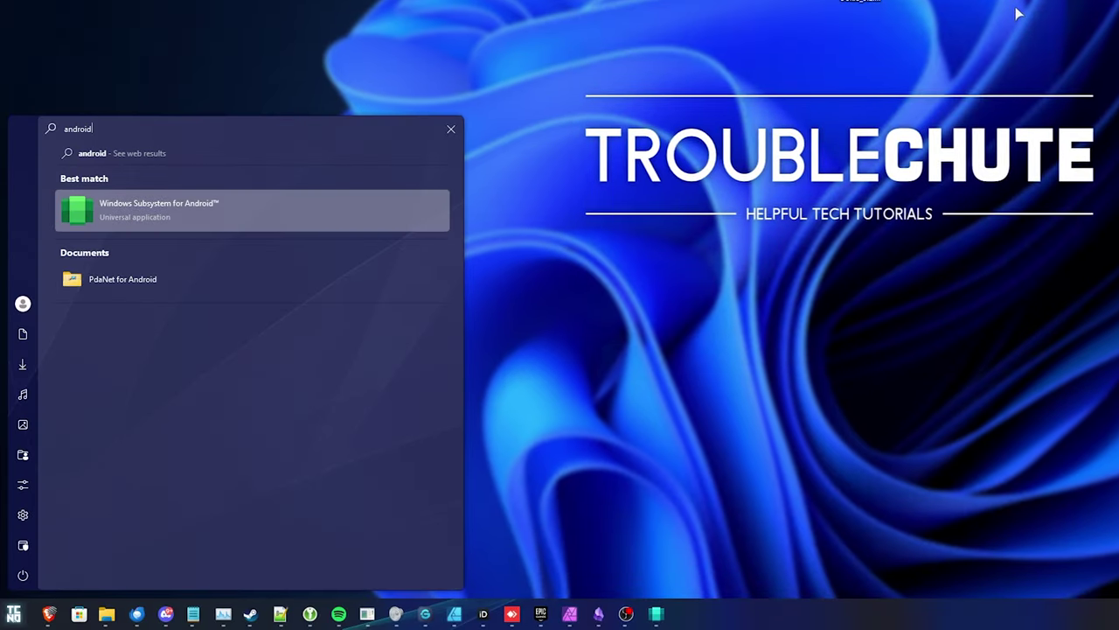
{"action": "left_click", "coordinate": [267, 208]}
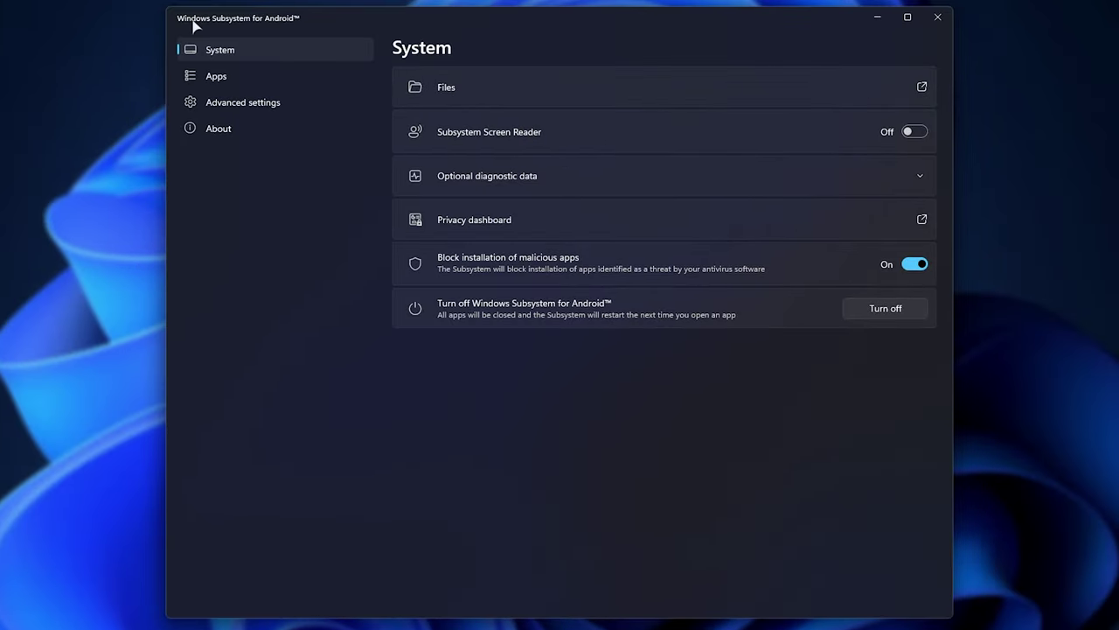
{"action": "left_click", "coordinate": [244, 104]}
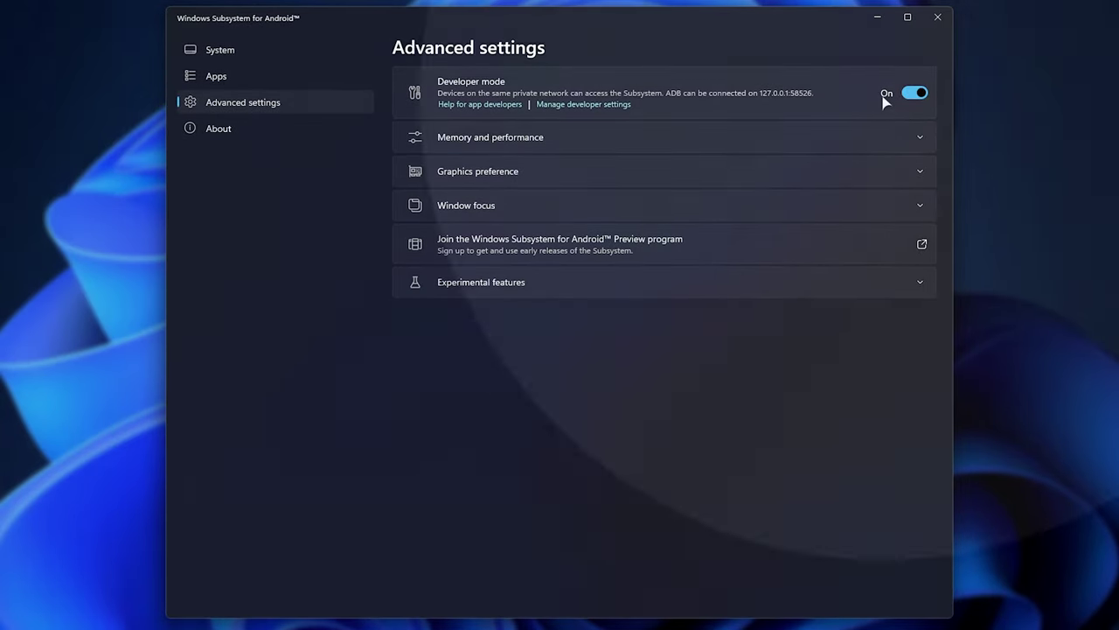
{"action": "left_click", "coordinate": [916, 94]}
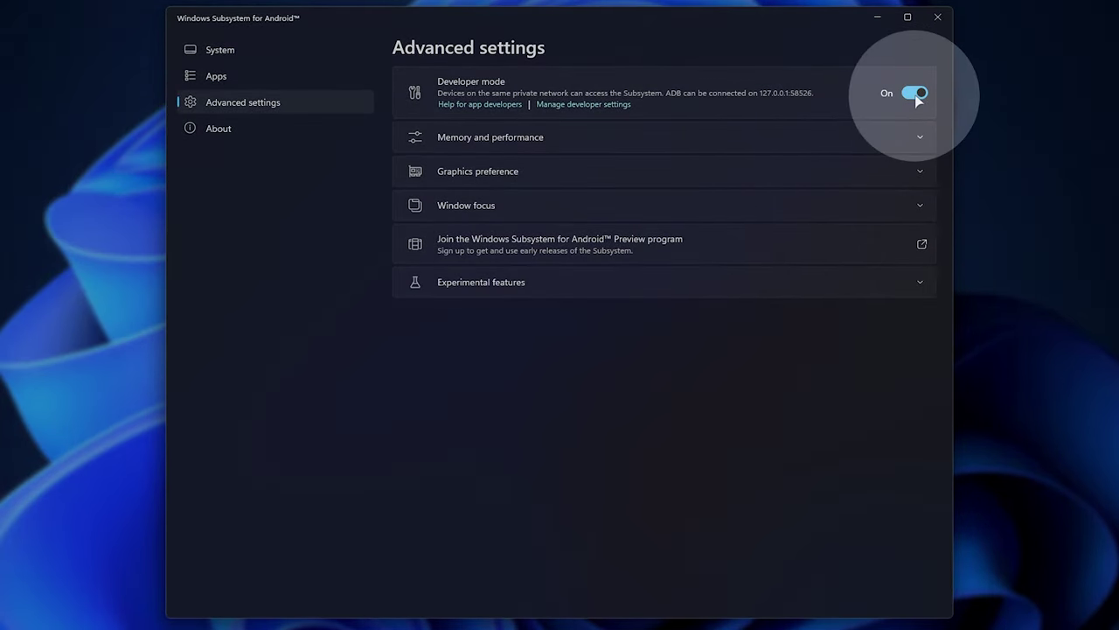
- Check that USB debugging is on in Android's Developer options, then close both settings windows
{"action": "left_click", "coordinate": [591, 105]}
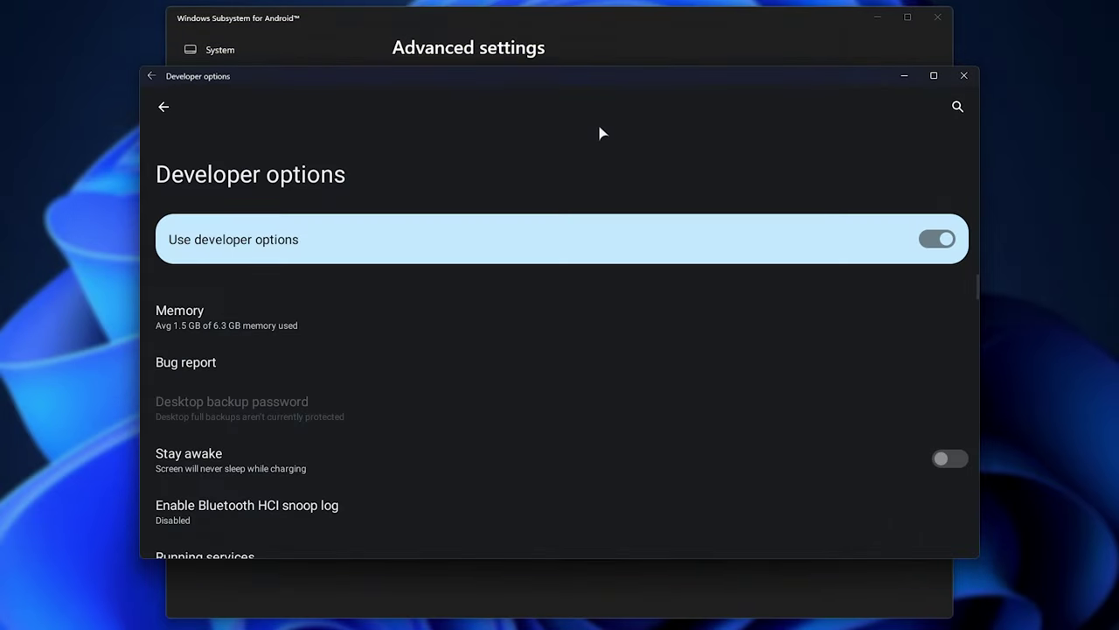
{"action": "scroll", "coordinate": [470, 358], "scroll_direction": "down", "scroll_amount": 15}
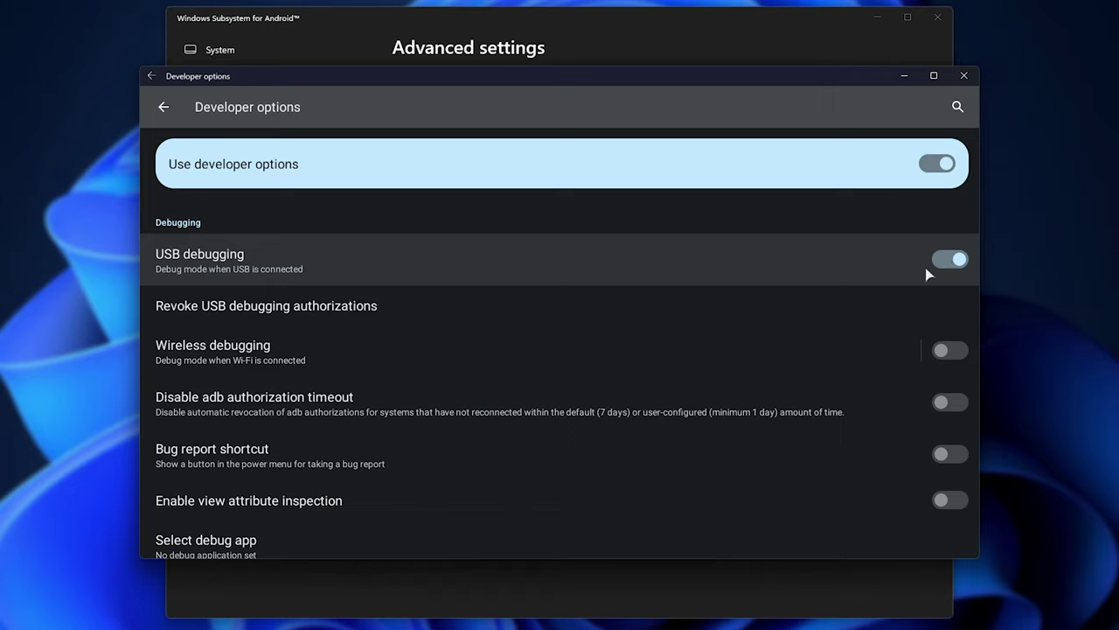
{"action": "scroll", "coordinate": [789, 400], "scroll_direction": "up", "scroll_amount": 15}
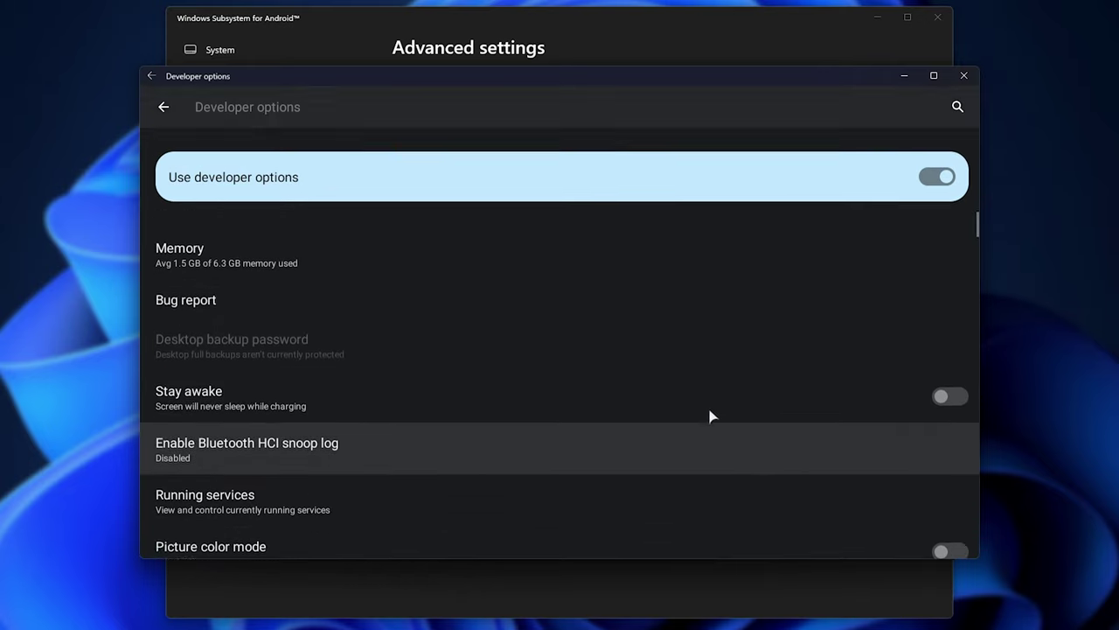
{"action": "scroll", "coordinate": [710, 417], "scroll_direction": "down", "scroll_amount": 14}
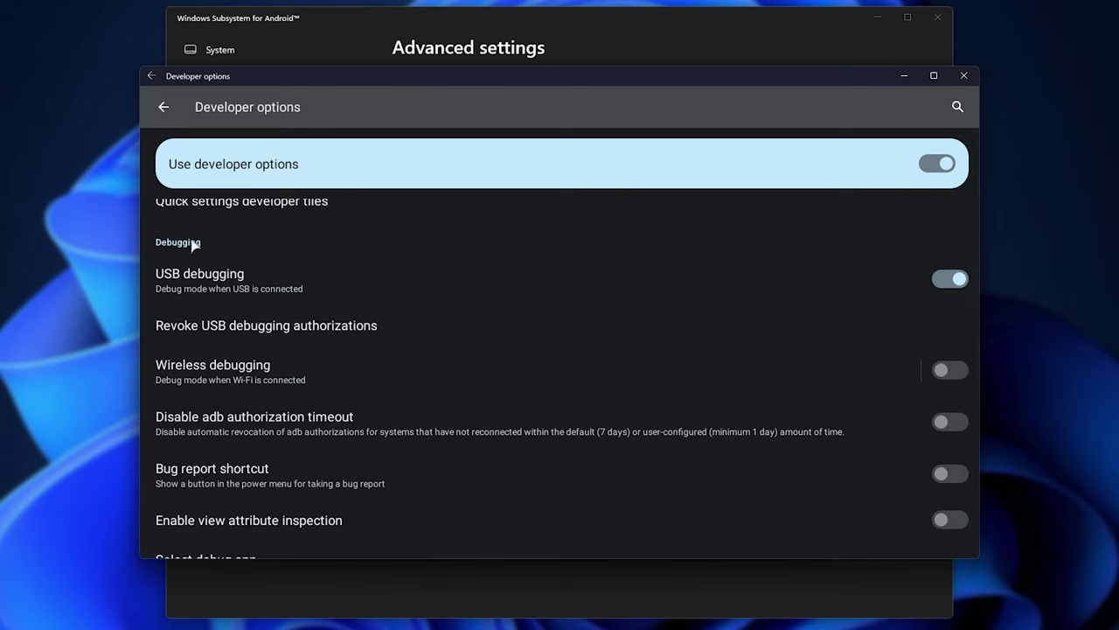
{"action": "left_click", "coordinate": [964, 75]}
{"action": "left_click", "coordinate": [948, 19]}
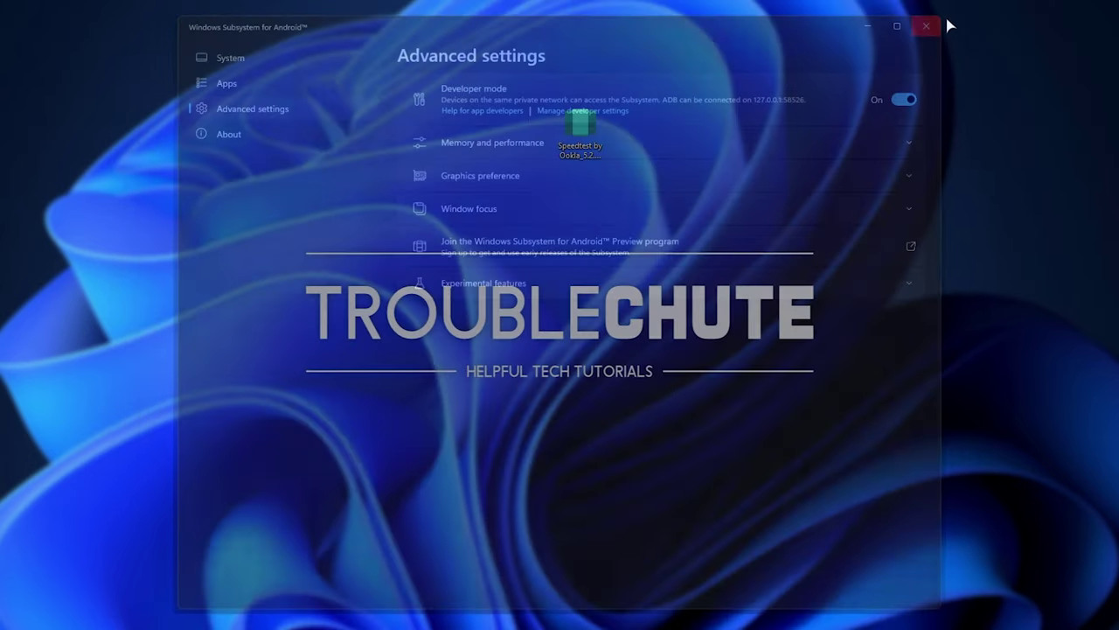
- Install the Speedtest APK with a desktop shortcut
{"action": "double_click", "coordinate": [578, 124]}
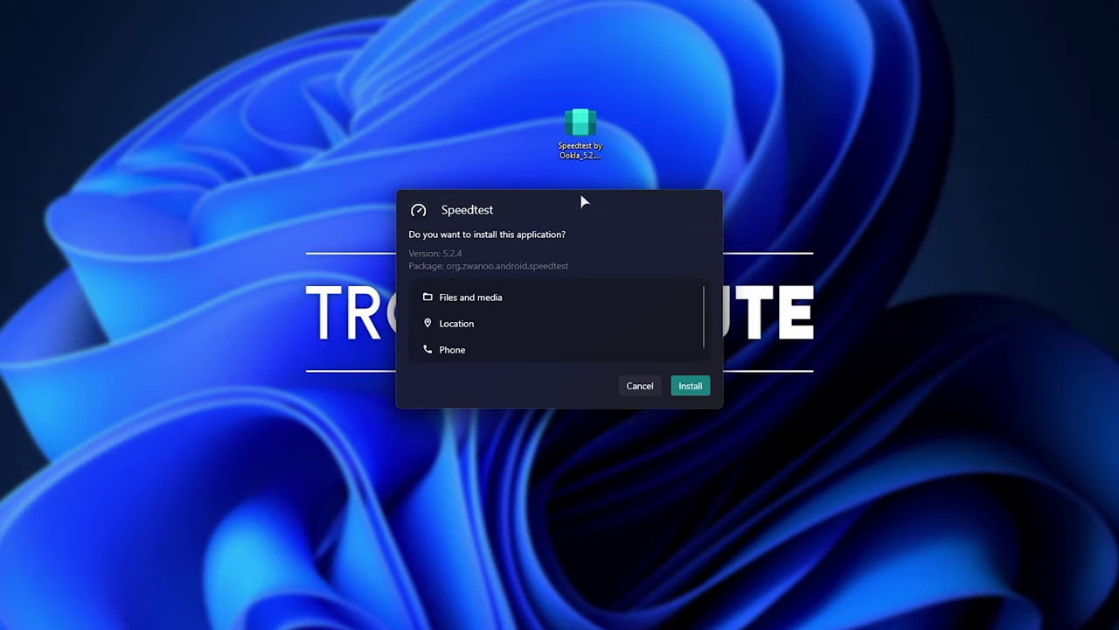
{"action": "left_click", "coordinate": [691, 388]}
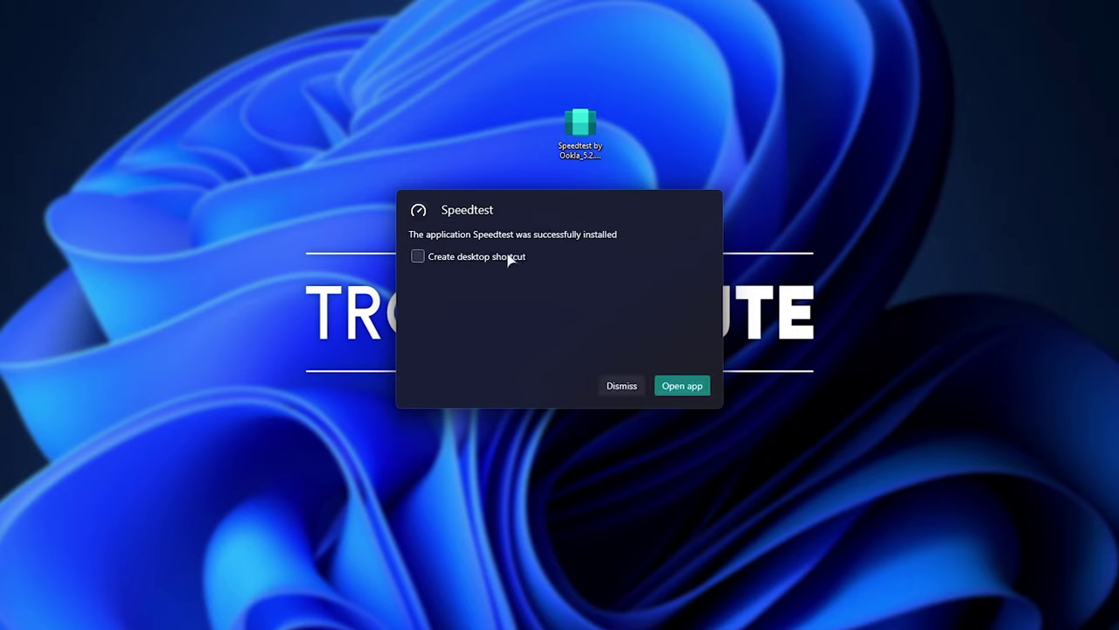
{"action": "left_click", "coordinate": [509, 257]}
- Open Speedtest, pass the welcome screens, and allow location while using the app plus phone access
{"action": "left_click", "coordinate": [682, 386]}
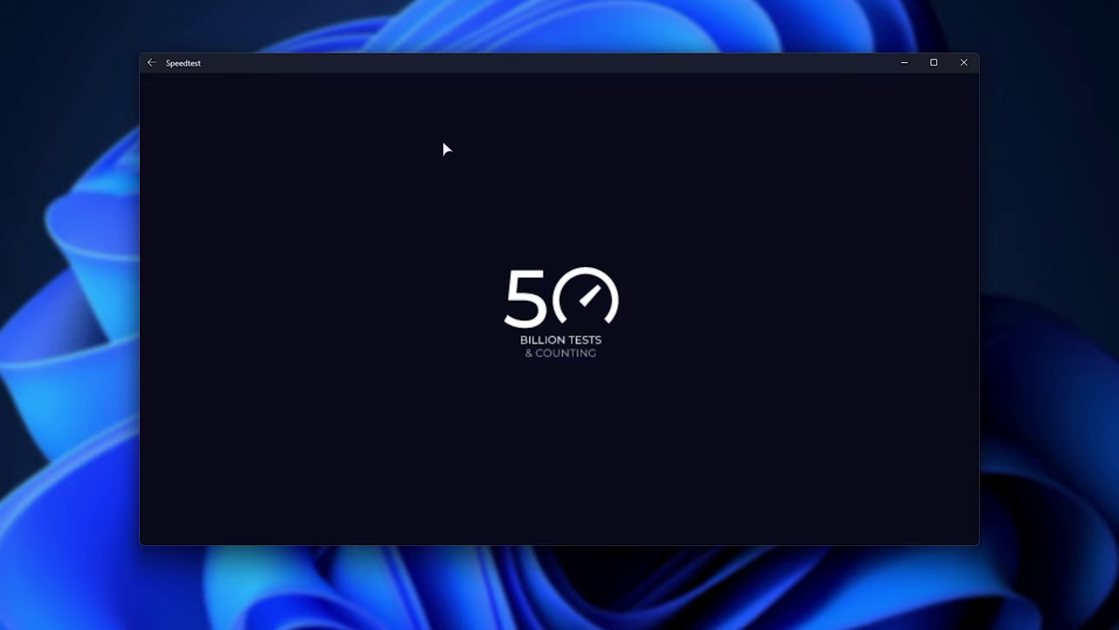
{"action": "left_click", "coordinate": [581, 523]}
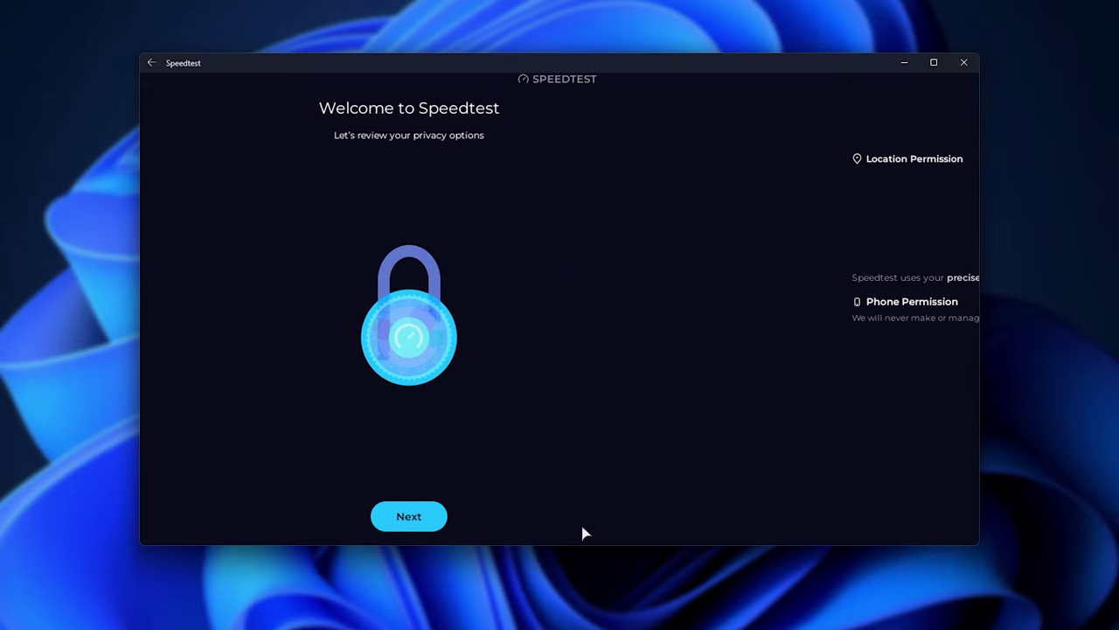
{"action": "left_click", "coordinate": [592, 517]}
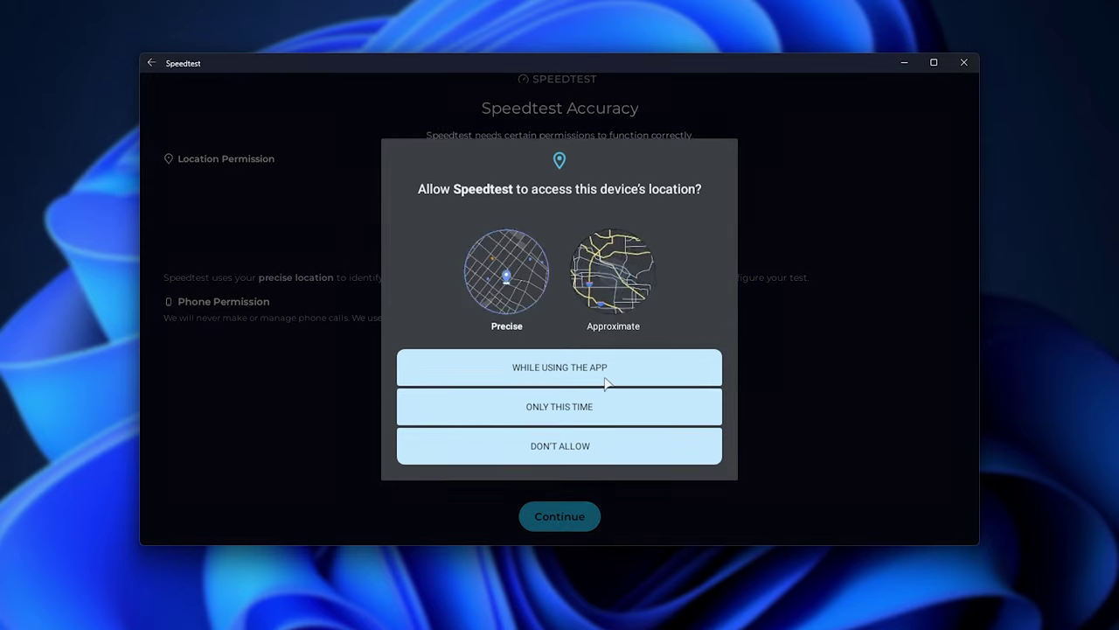
{"action": "left_click", "coordinate": [608, 383]}
{"action": "left_click", "coordinate": [609, 322]}
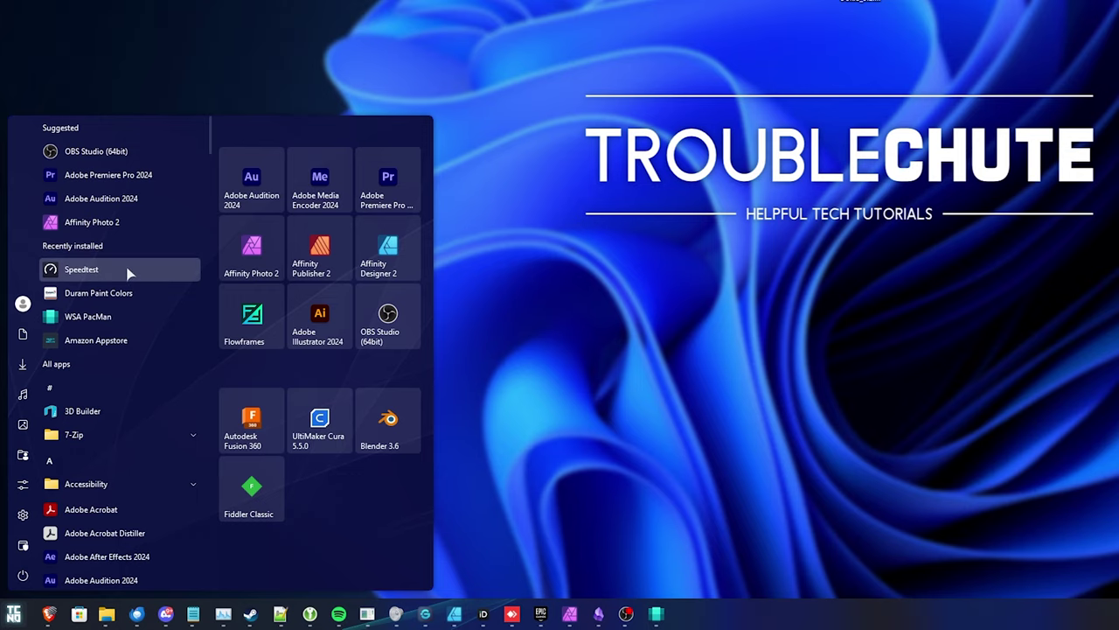
- Uninstall Speedtest from its Start menu entry through Programs and Features, then close that window
{"action": "right_click", "coordinate": [128, 273]}
{"action": "left_click", "coordinate": [201, 320]}
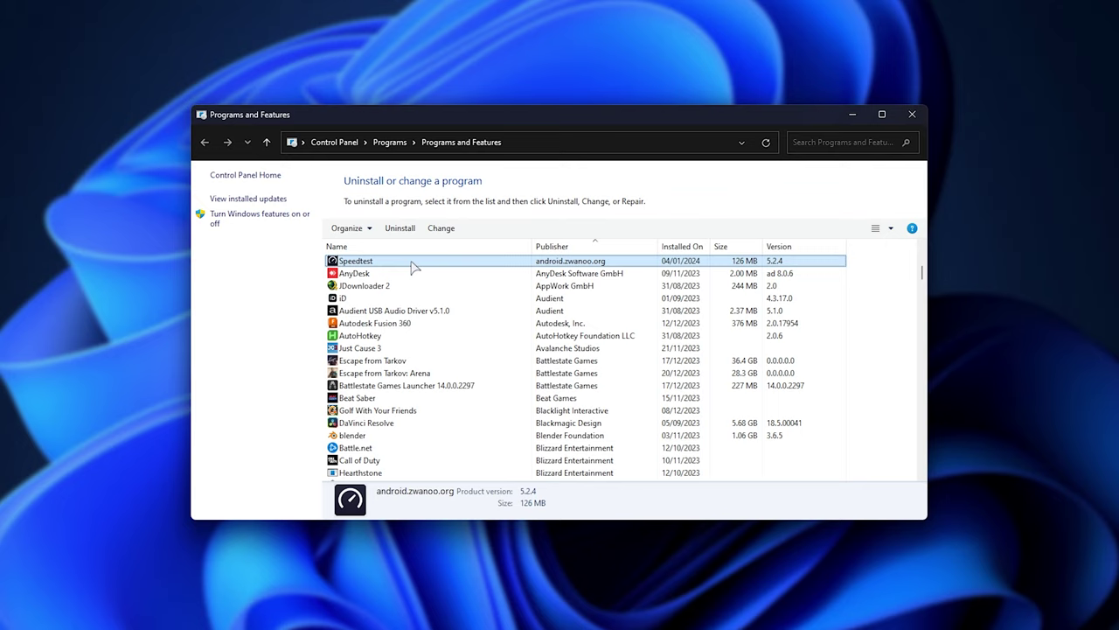
{"action": "left_click", "coordinate": [644, 297]}
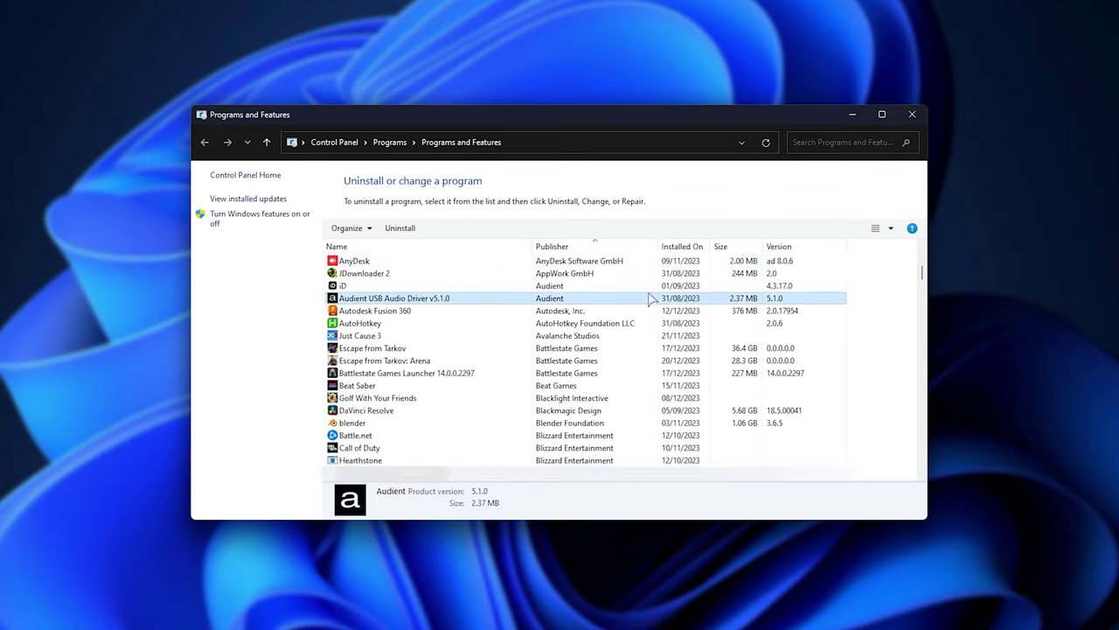
{"action": "left_click", "coordinate": [912, 114]}
- Launch WSA PacMan via a Start search for 'wsa', browse the installed apps, and view Amazon Appstore's info
{"action": "key", "text": "super"}
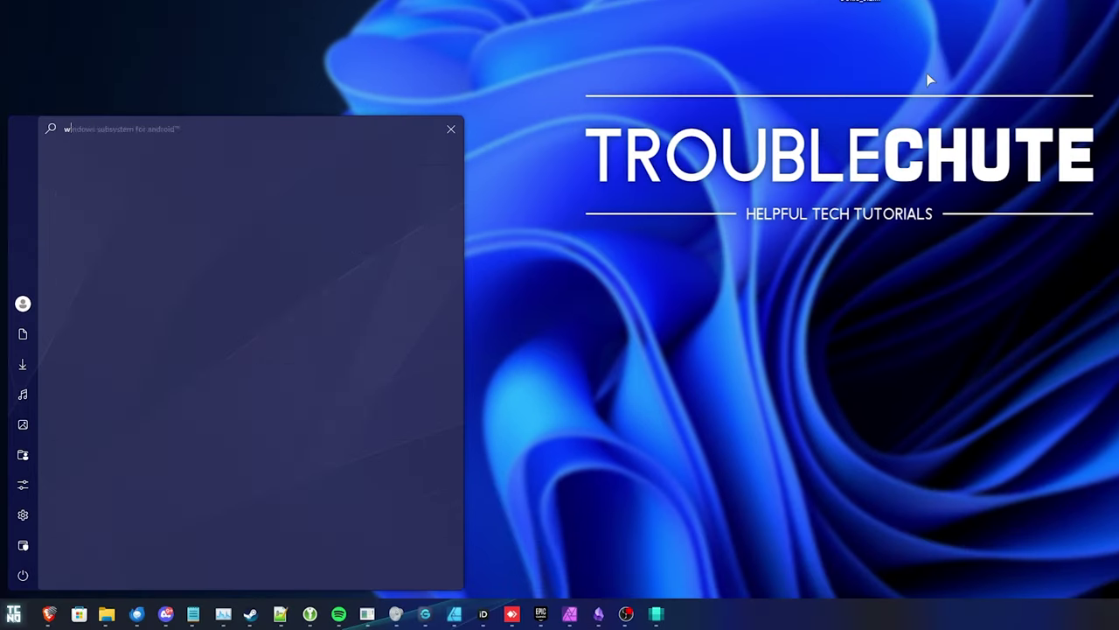
{"action": "type", "text": "wsa"}
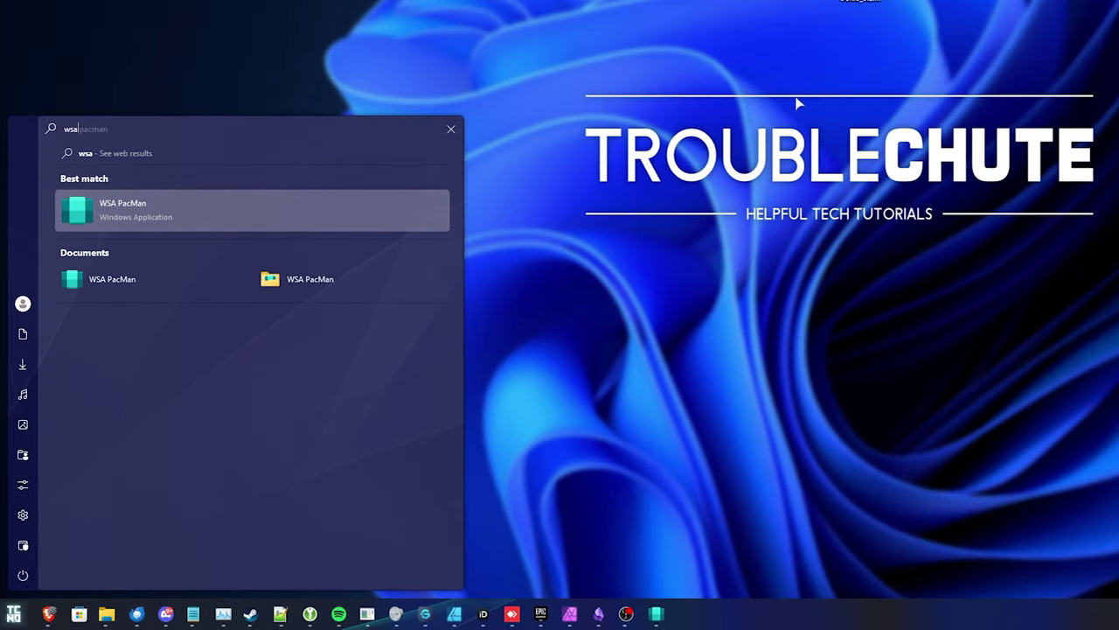
{"action": "left_click", "coordinate": [283, 220]}
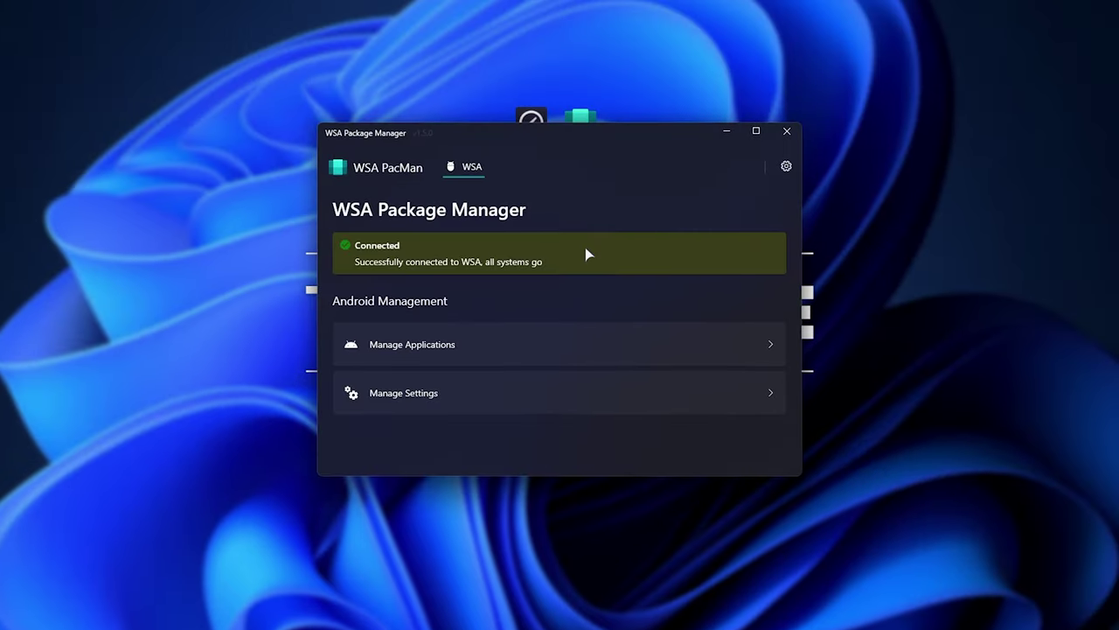
{"action": "left_click", "coordinate": [739, 190]}
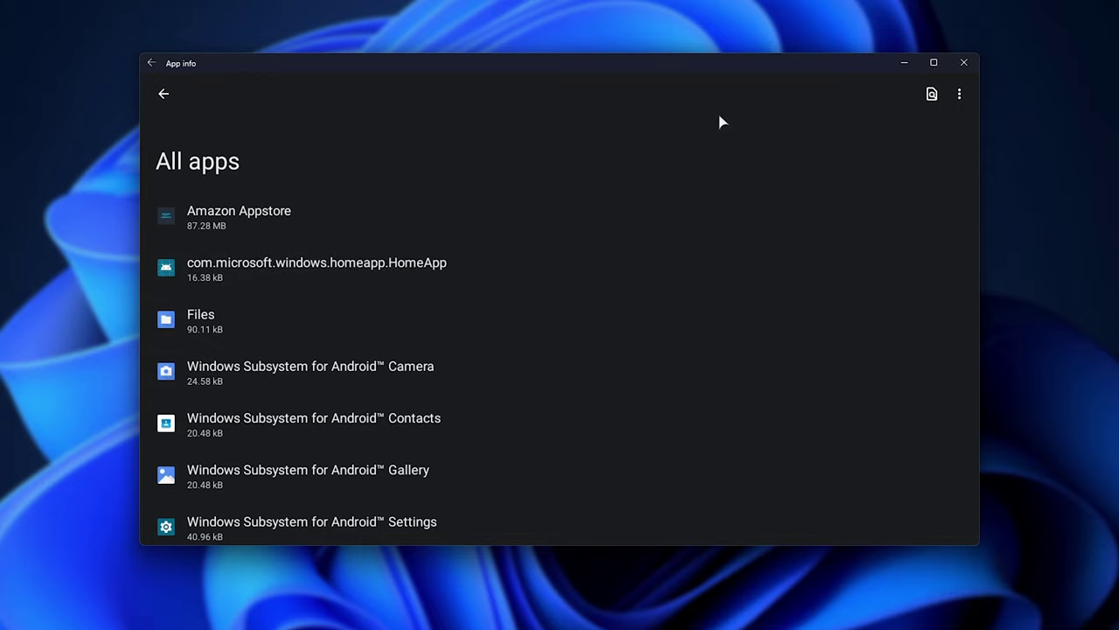
{"action": "left_click", "coordinate": [325, 224]}
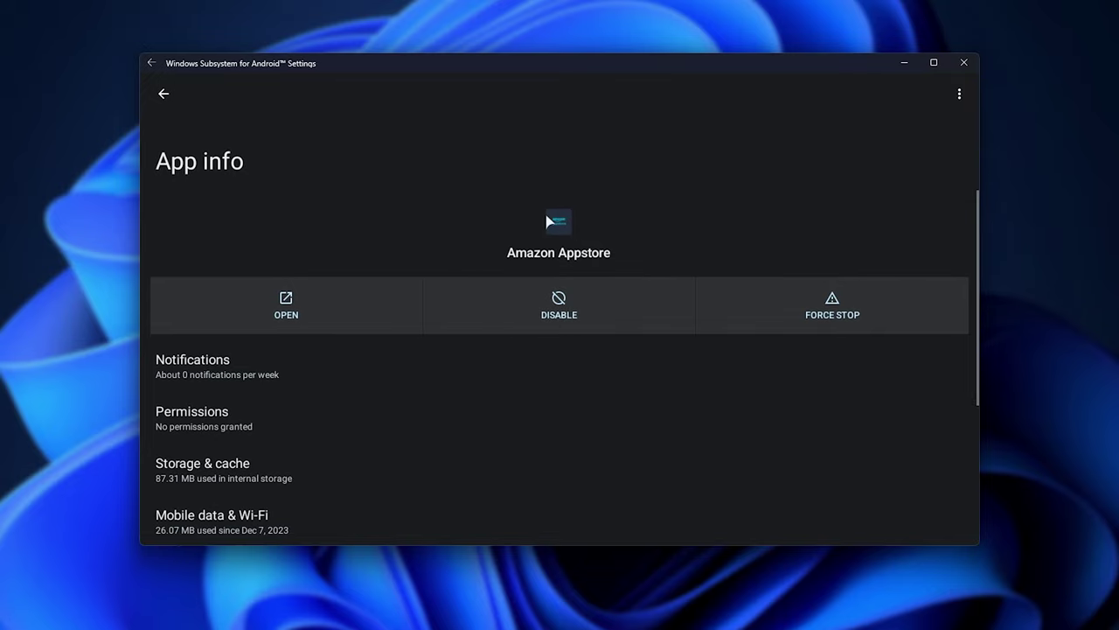
{"action": "key", "text": "Escape"}
{"action": "left_click", "coordinate": [964, 63]}
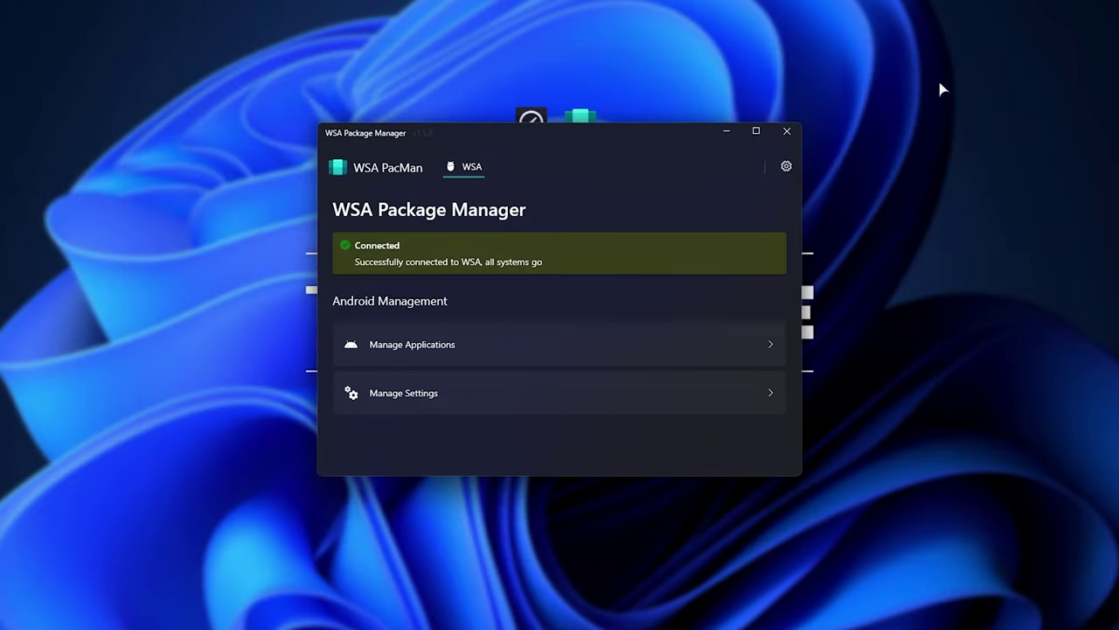
- Open WSA PacMan's settings, expand the Adaptive icons Shape options, then close the package manager
{"action": "left_click", "coordinate": [787, 166]}
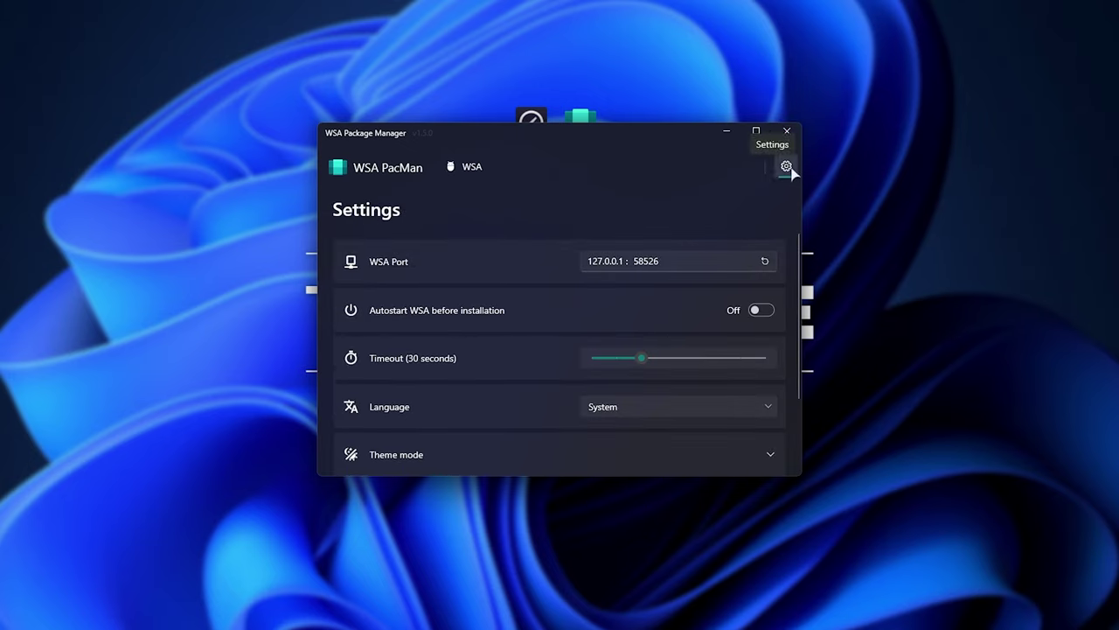
{"action": "scroll", "coordinate": [635, 465], "scroll_direction": "down", "scroll_amount": 2}
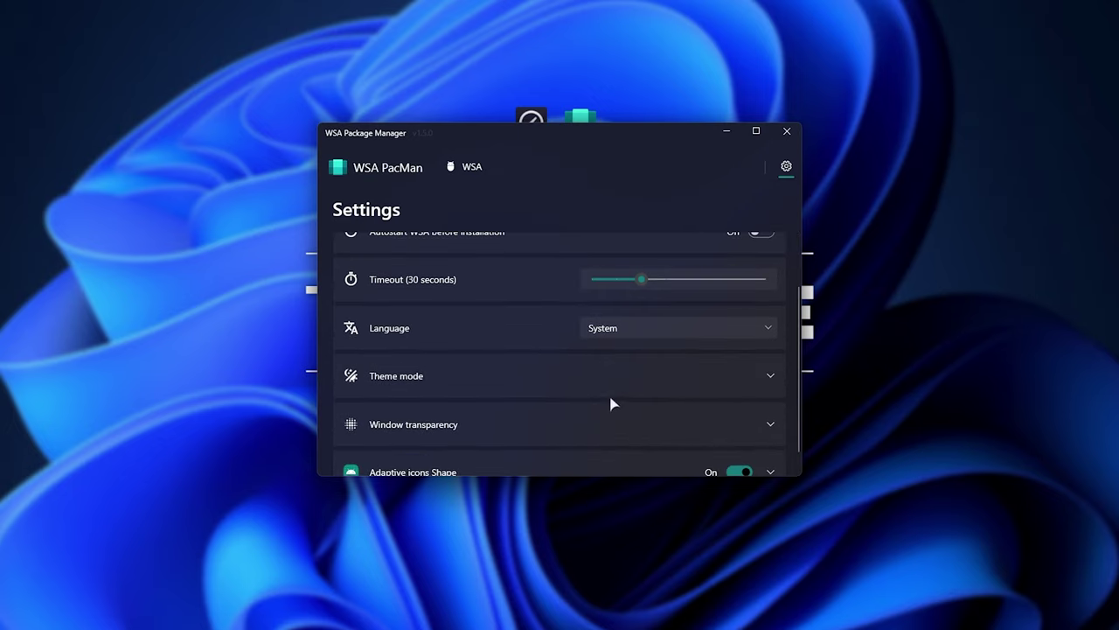
{"action": "scroll", "coordinate": [613, 404], "scroll_direction": "down", "scroll_amount": 1}
{"action": "left_click", "coordinate": [593, 436]}
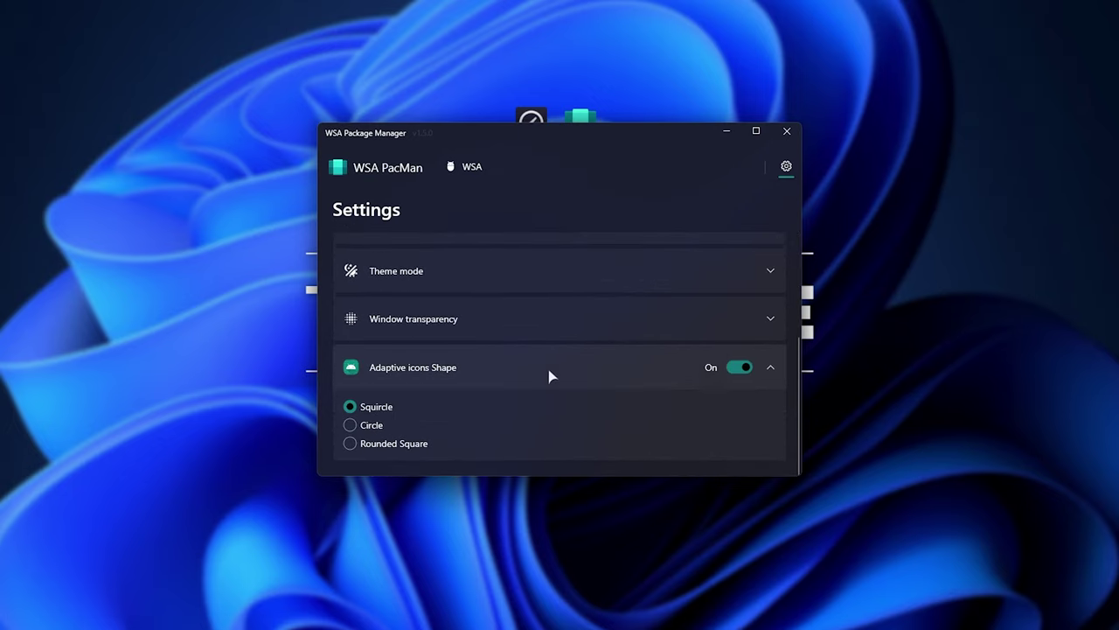
{"action": "left_click", "coordinate": [787, 130]}
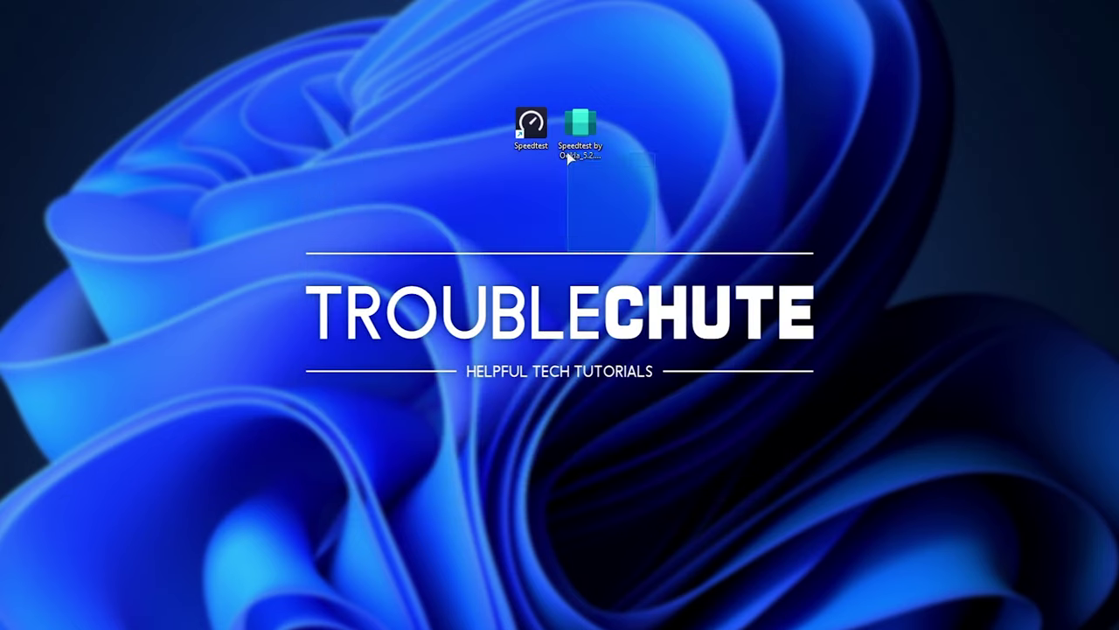
- Box-select both Speedtest desktop icons, the shortcut and the APK file, for deletion
{"action": "left_click_drag", "start_coordinate": [567, 151], "coordinate": [511, 109]}
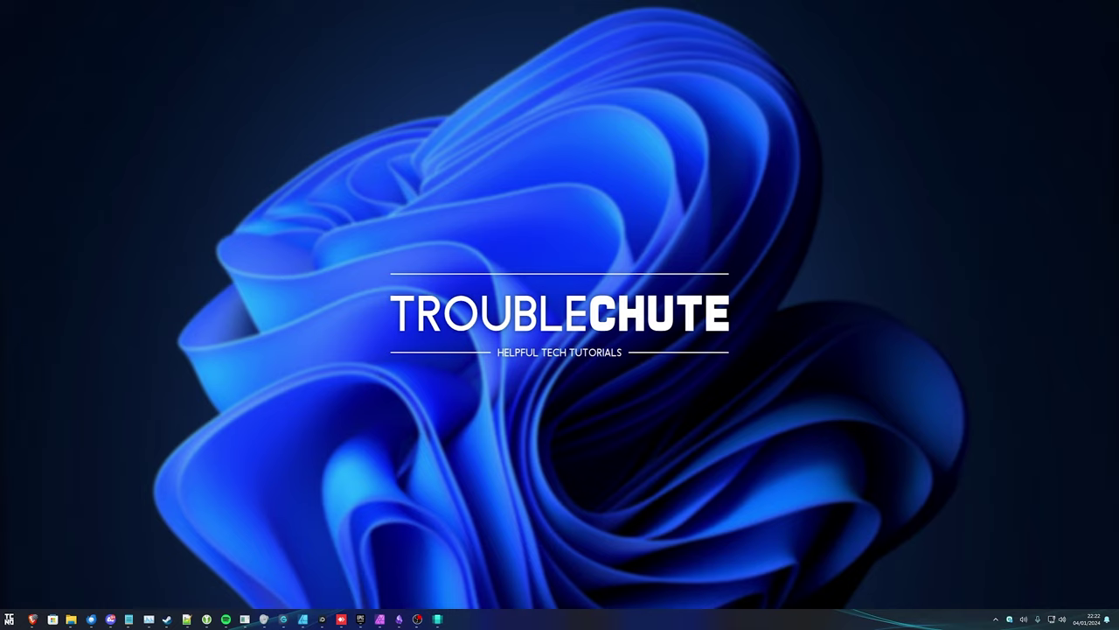